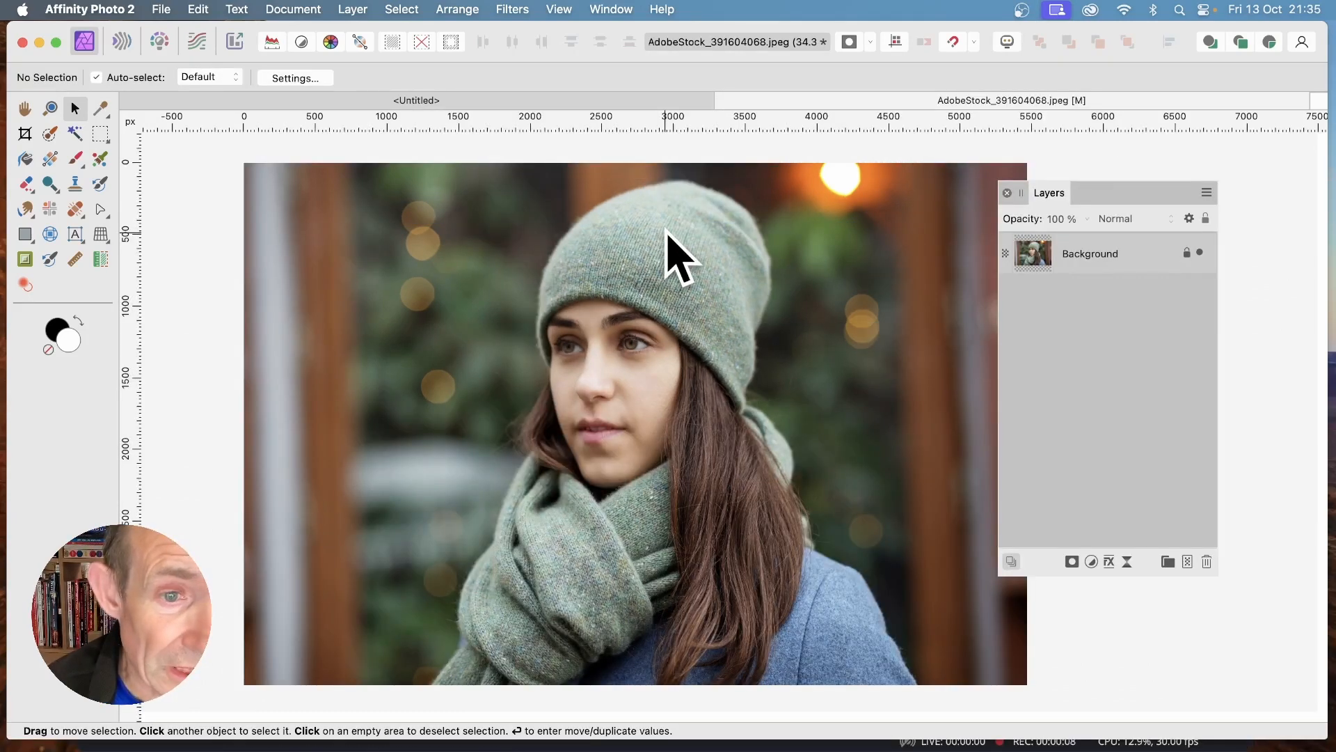
Step: Copy the photo's Background layer, unlock it and delete it to leave an empty canvas
{"action": "left_click", "coordinate": [667, 236]}
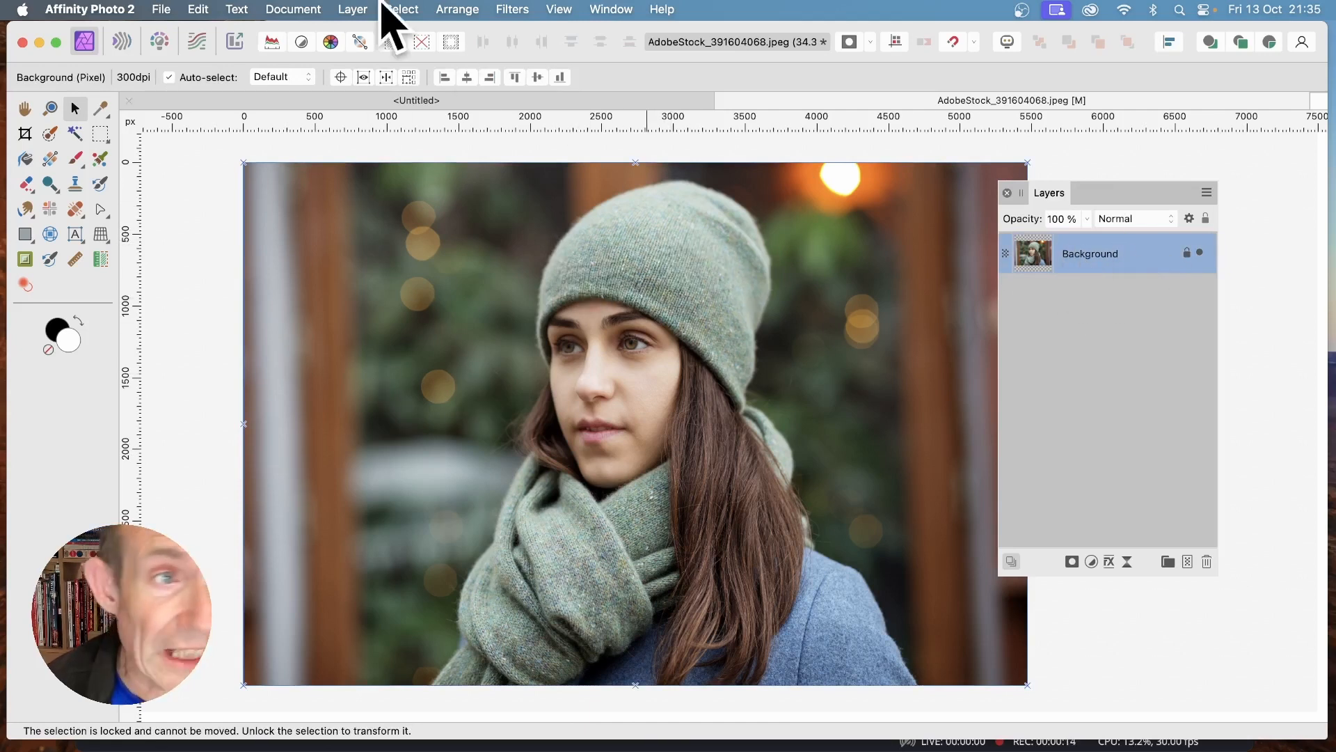
{"action": "left_click", "coordinate": [199, 9]}
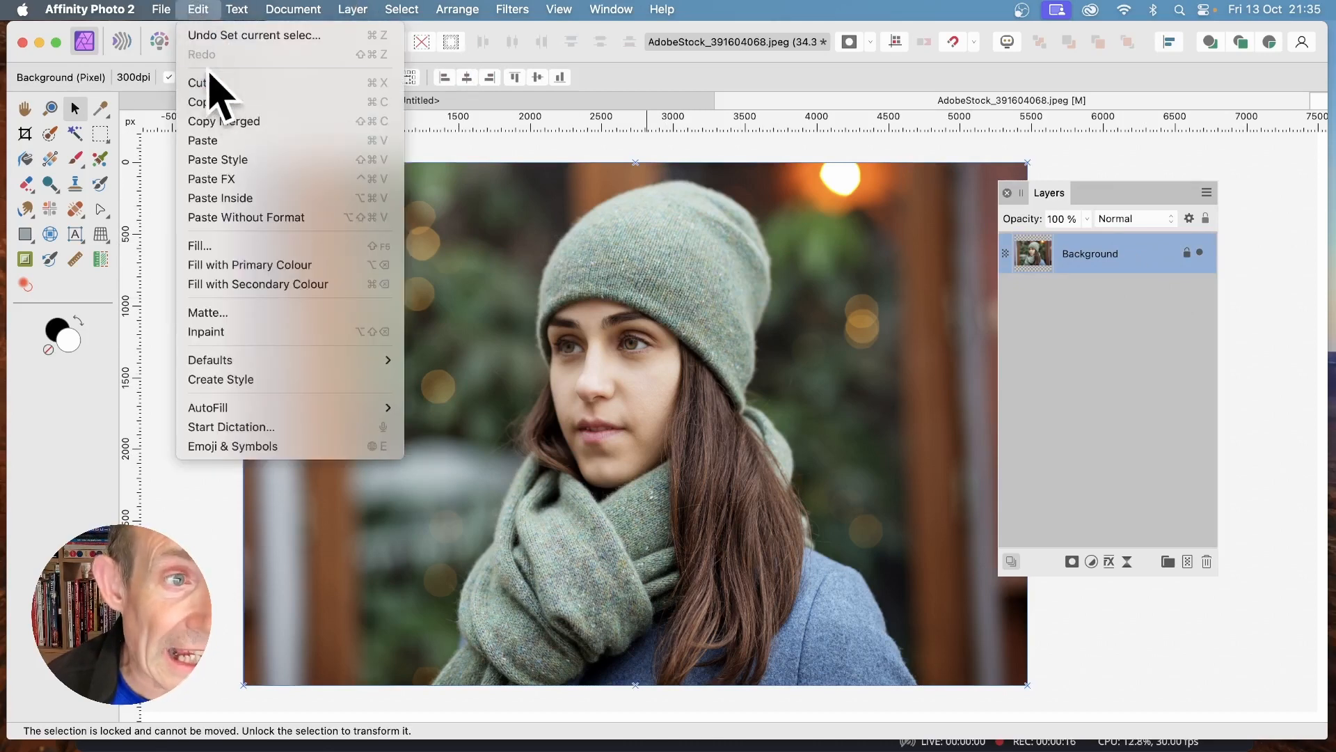
{"action": "left_click", "coordinate": [212, 104]}
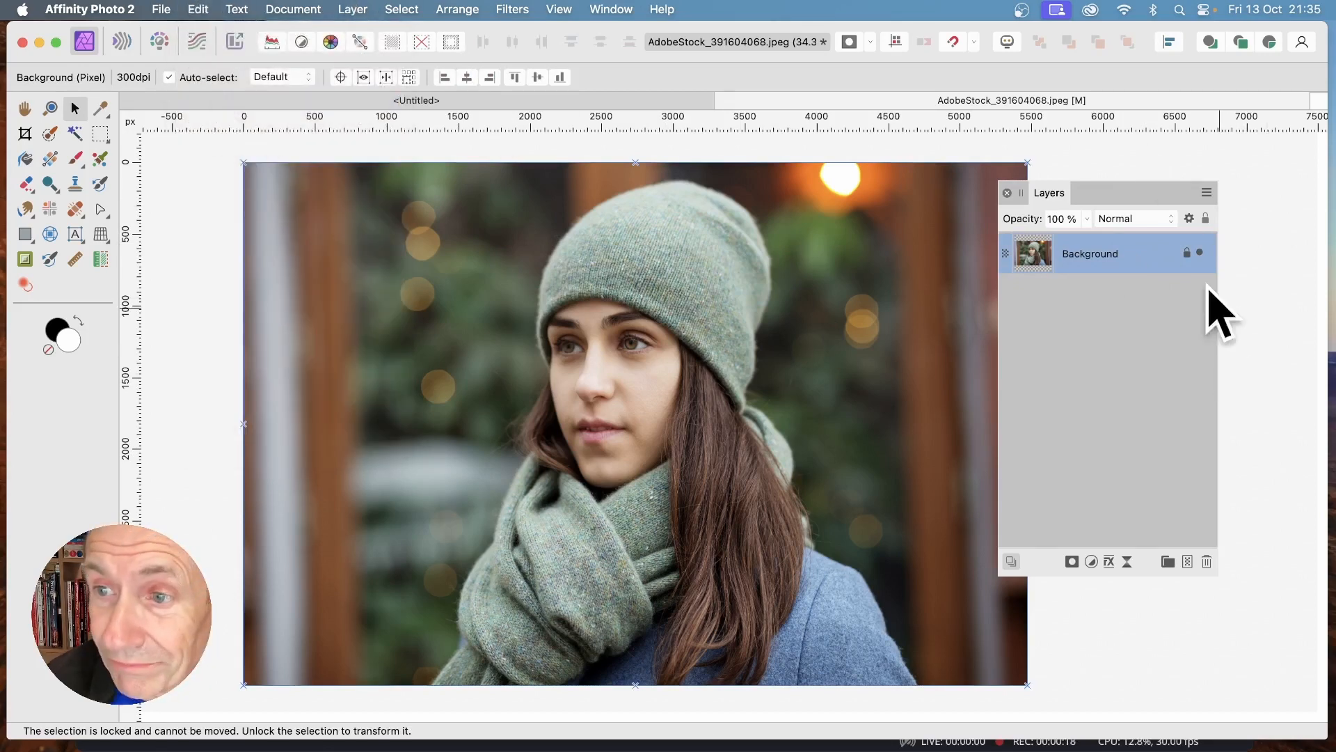
{"action": "left_click", "coordinate": [1187, 255]}
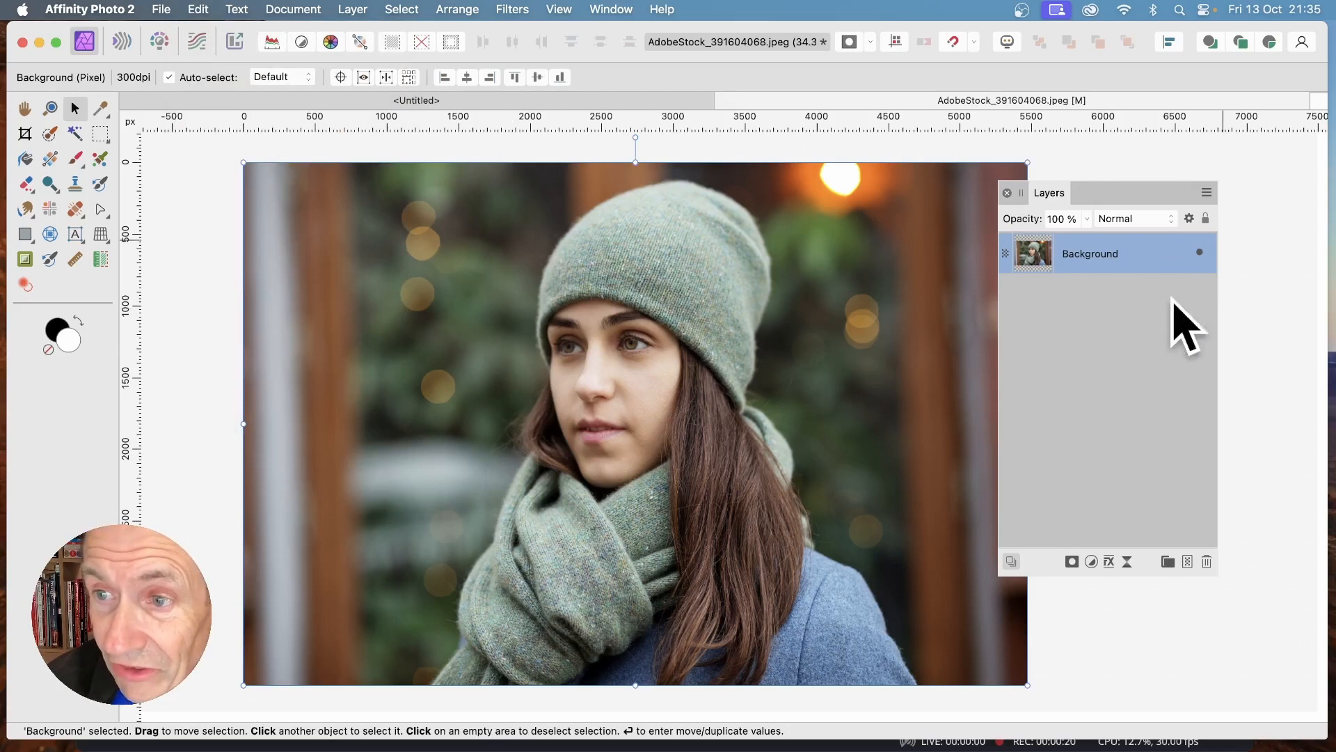
{"action": "left_click", "coordinate": [1207, 562]}
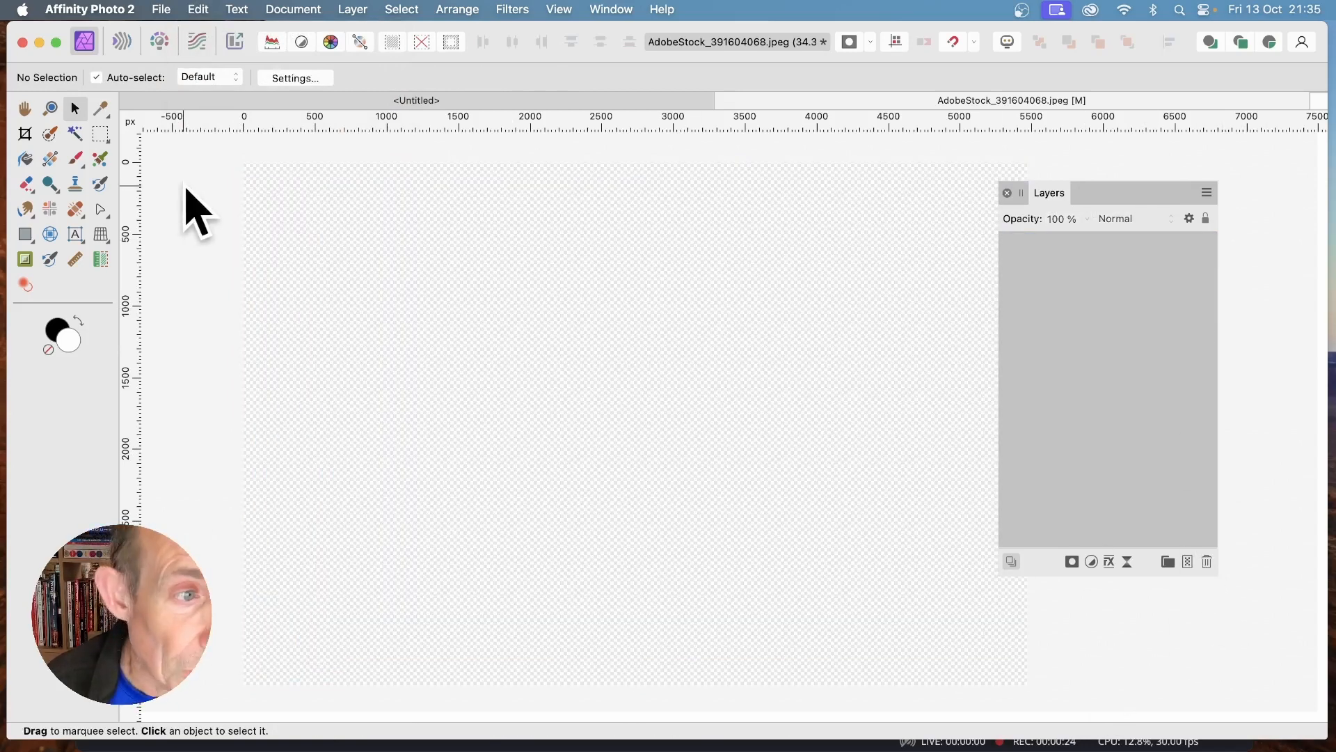
Step: Draw a rectangle about 714 × 543 px at the canvas's upper-left corner, repeated across as a row of seven
{"action": "left_click", "coordinate": [26, 236]}
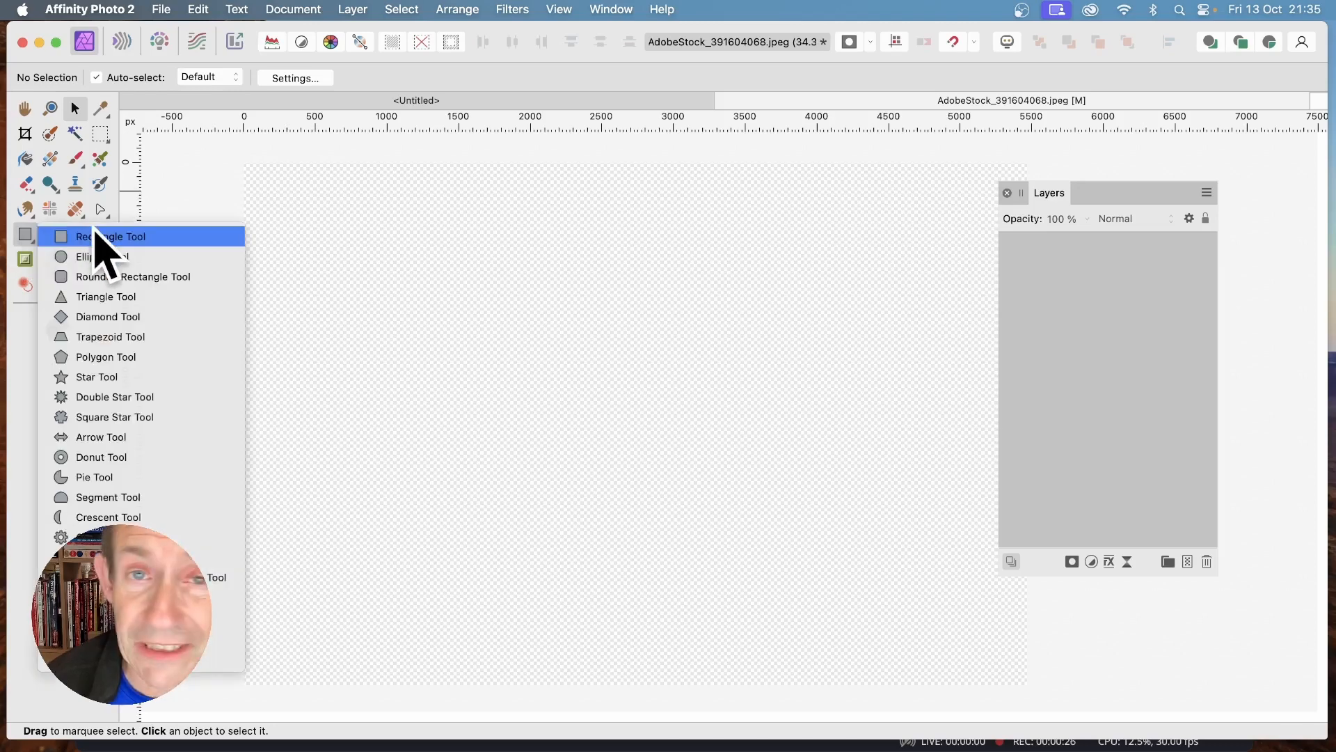
{"action": "left_click", "coordinate": [97, 237]}
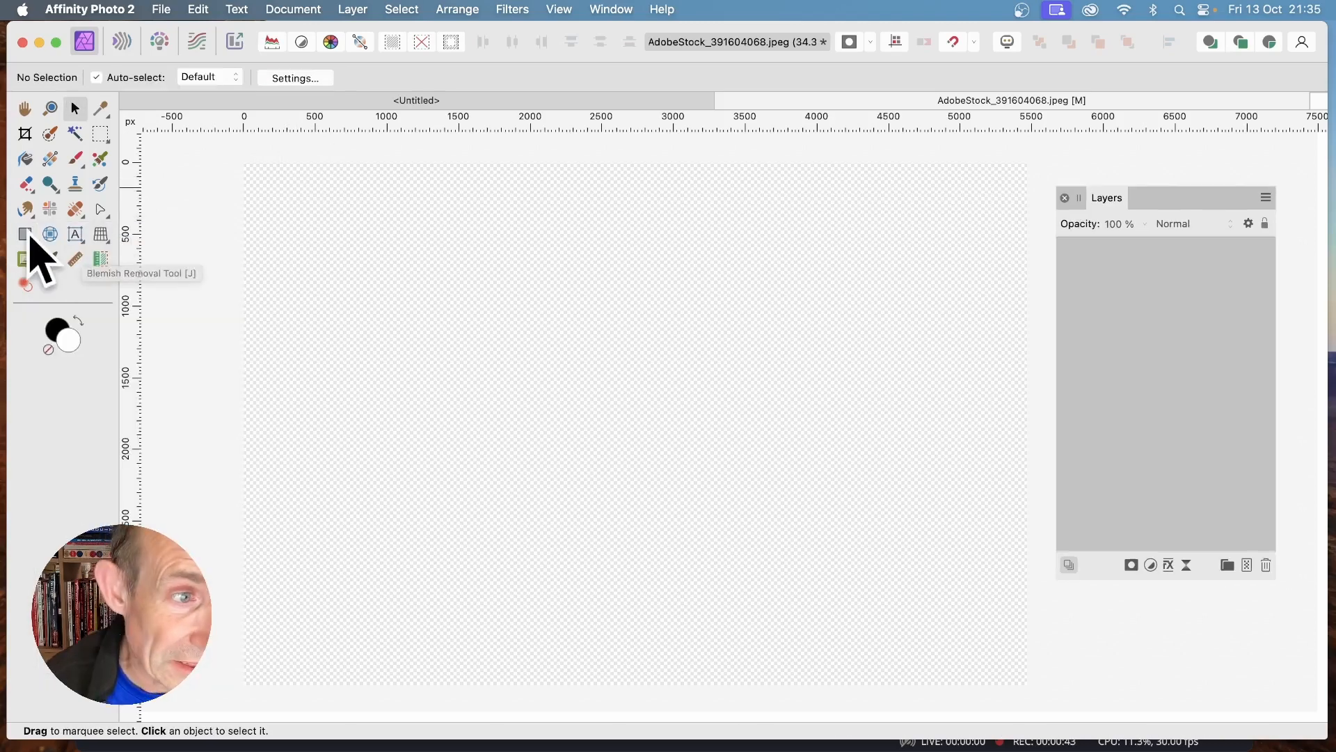
{"action": "left_click", "coordinate": [26, 236]}
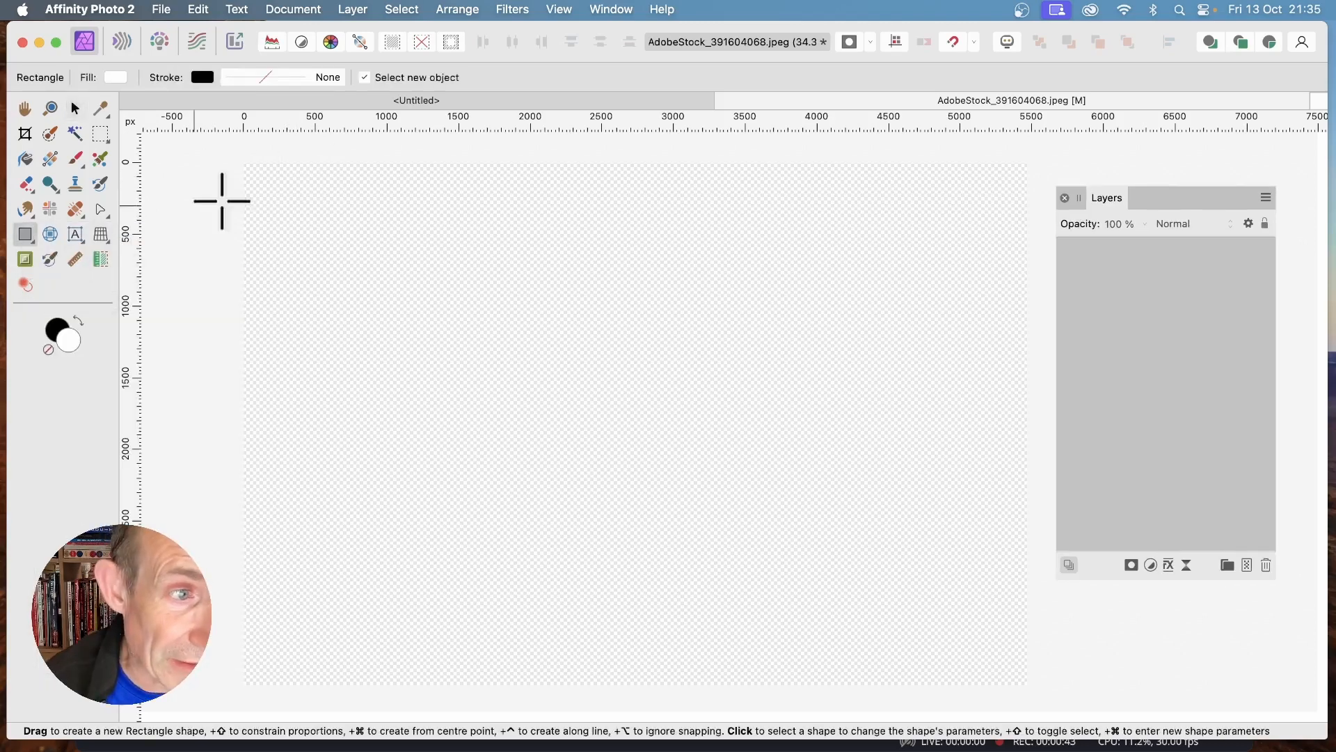
{"action": "left_click_drag", "start_coordinate": [246, 165], "coordinate": [347, 244]}
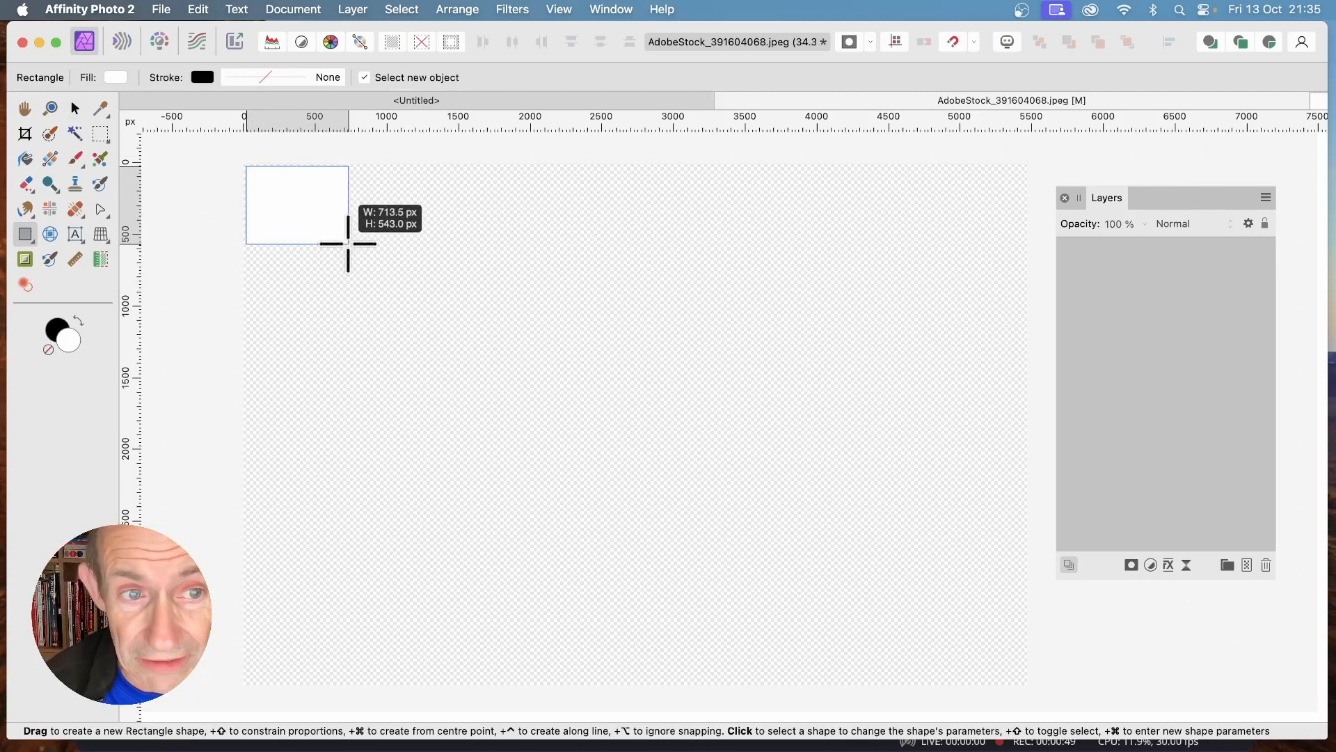
{"action": "left_click_drag", "start_coordinate": [348, 244], "coordinate": [348, 243]}
{"action": "key", "text": "Right"}
{"action": "key", "text": "Right"}
{"action": "key", "text": "Right"}
{"action": "key", "text": "Right"}
{"action": "key", "text": "Right"}
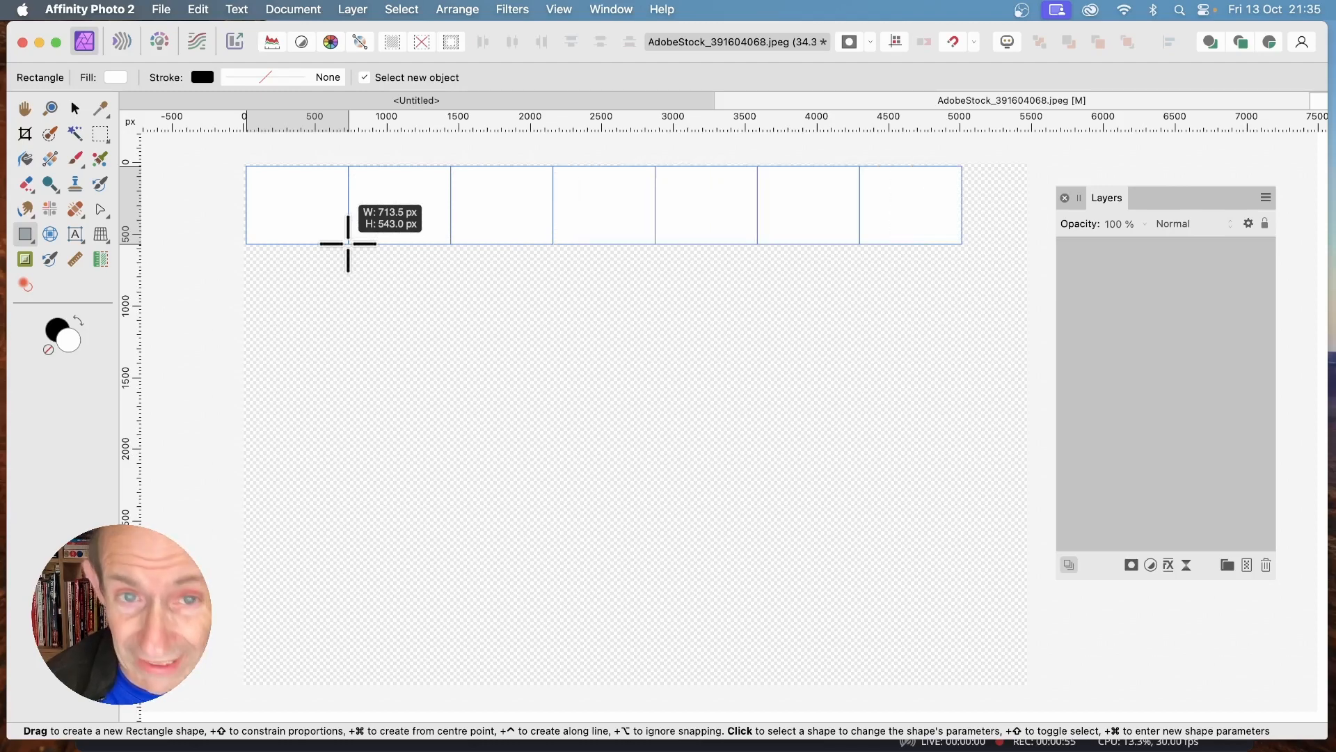
{"action": "left_click_drag", "start_coordinate": [348, 243], "coordinate": [348, 244]}
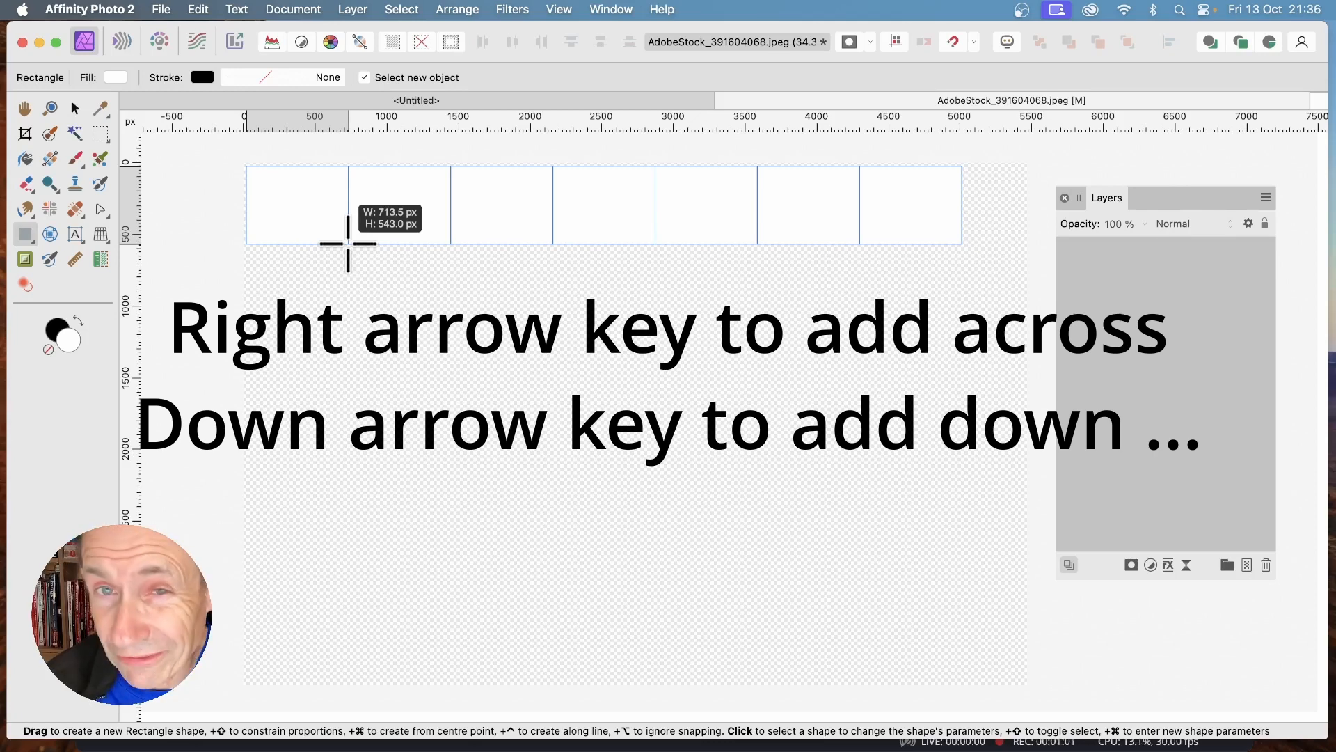
Step: Repeat the row of rectangles downwards to make a grid of six rows
{"action": "key", "text": "Down"}
{"action": "key", "text": "Down"}
{"action": "key", "text": "Down"}
{"action": "key", "text": "Down"}
{"action": "left_click_drag", "start_coordinate": [348, 243], "coordinate": [348, 243]}
{"action": "key", "text": "Down"}
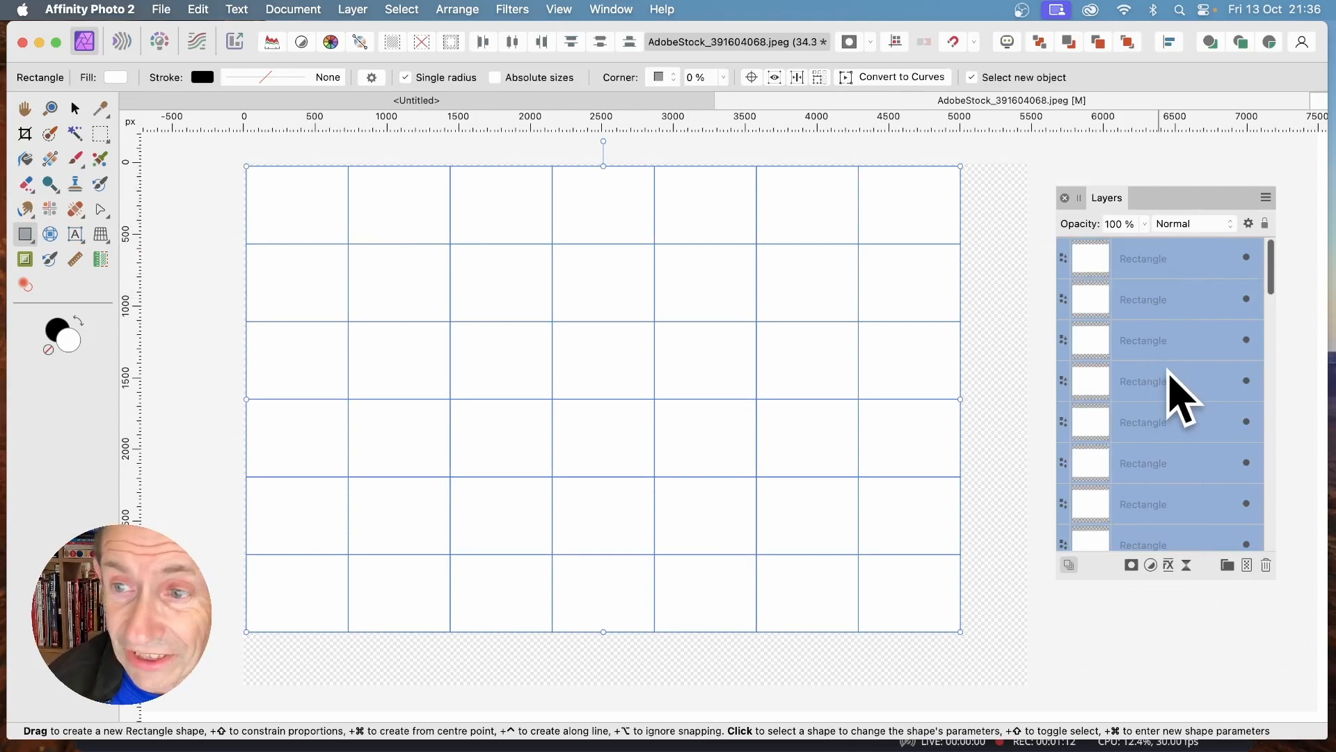
Step: Paste the copied photo inside the grid's bottom-right rectangle and inside the rectangle directly to its left
{"action": "left_click", "coordinate": [1159, 260]}
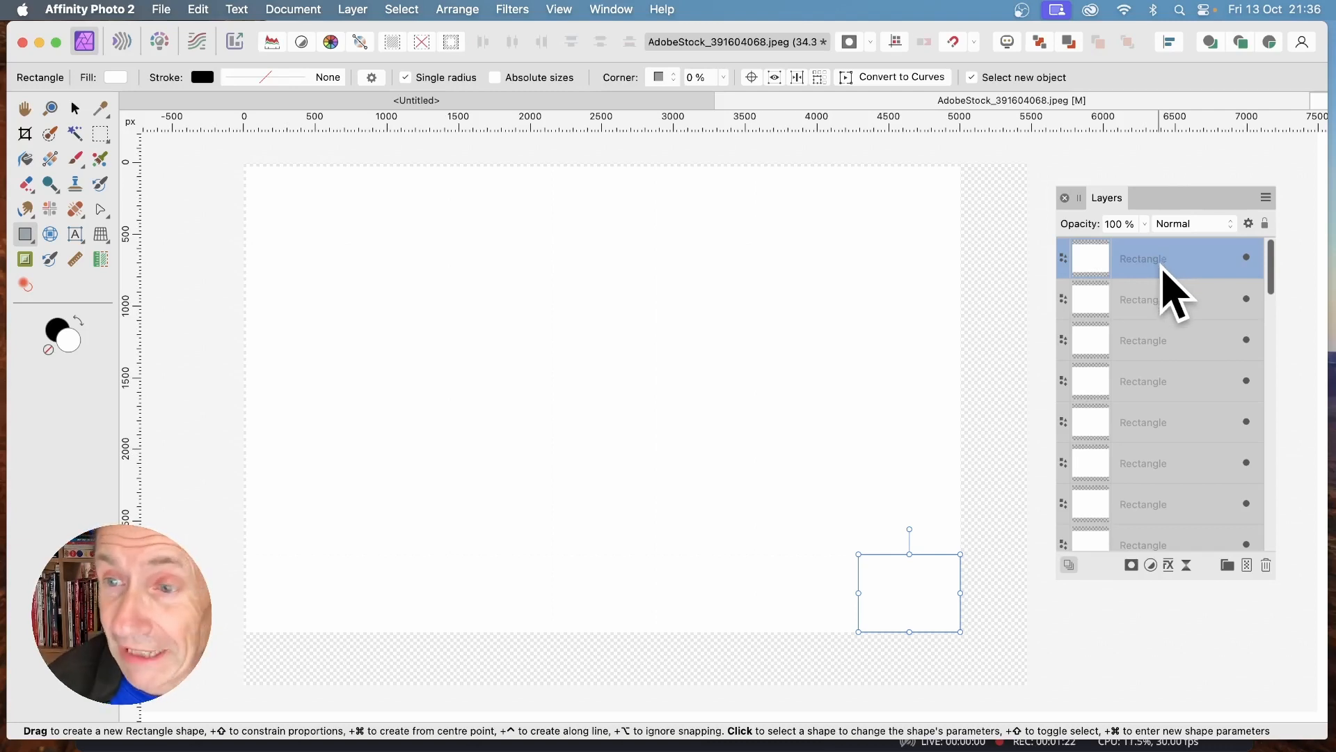
{"action": "left_click", "coordinate": [198, 9]}
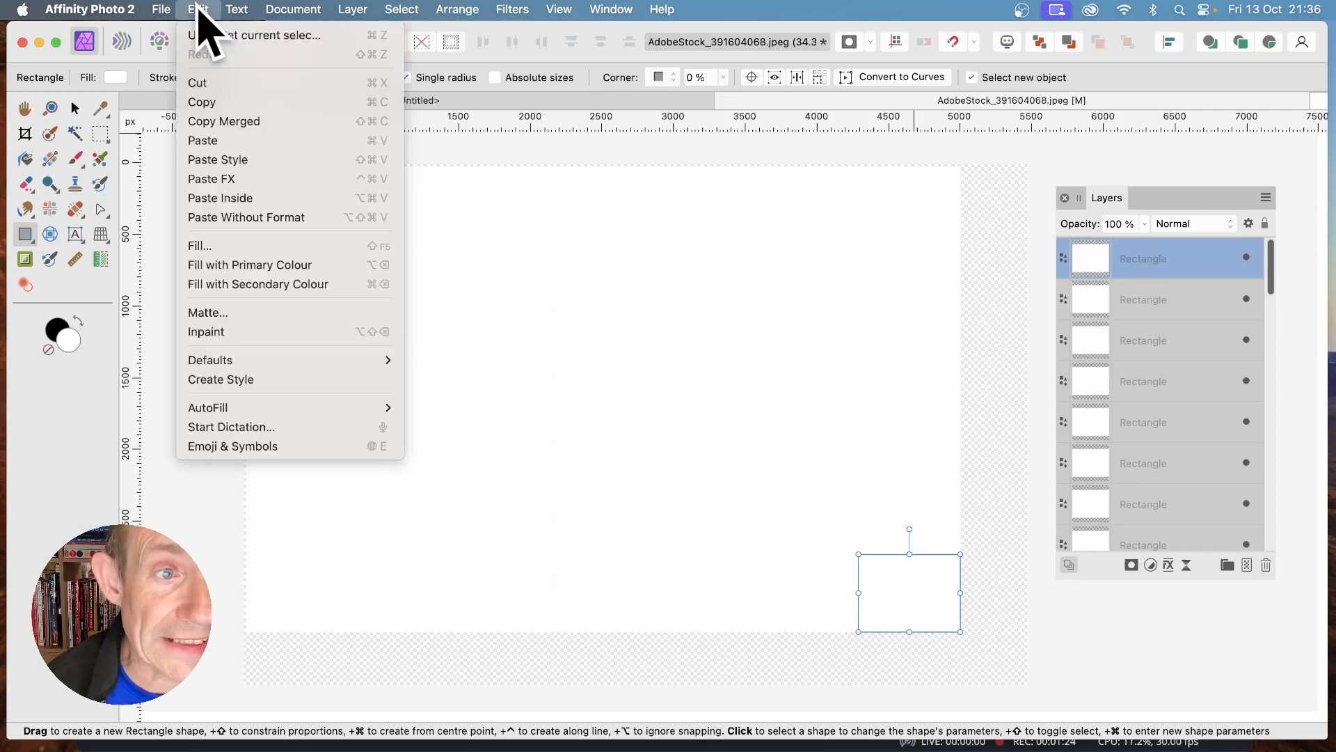
{"action": "left_click", "coordinate": [222, 199]}
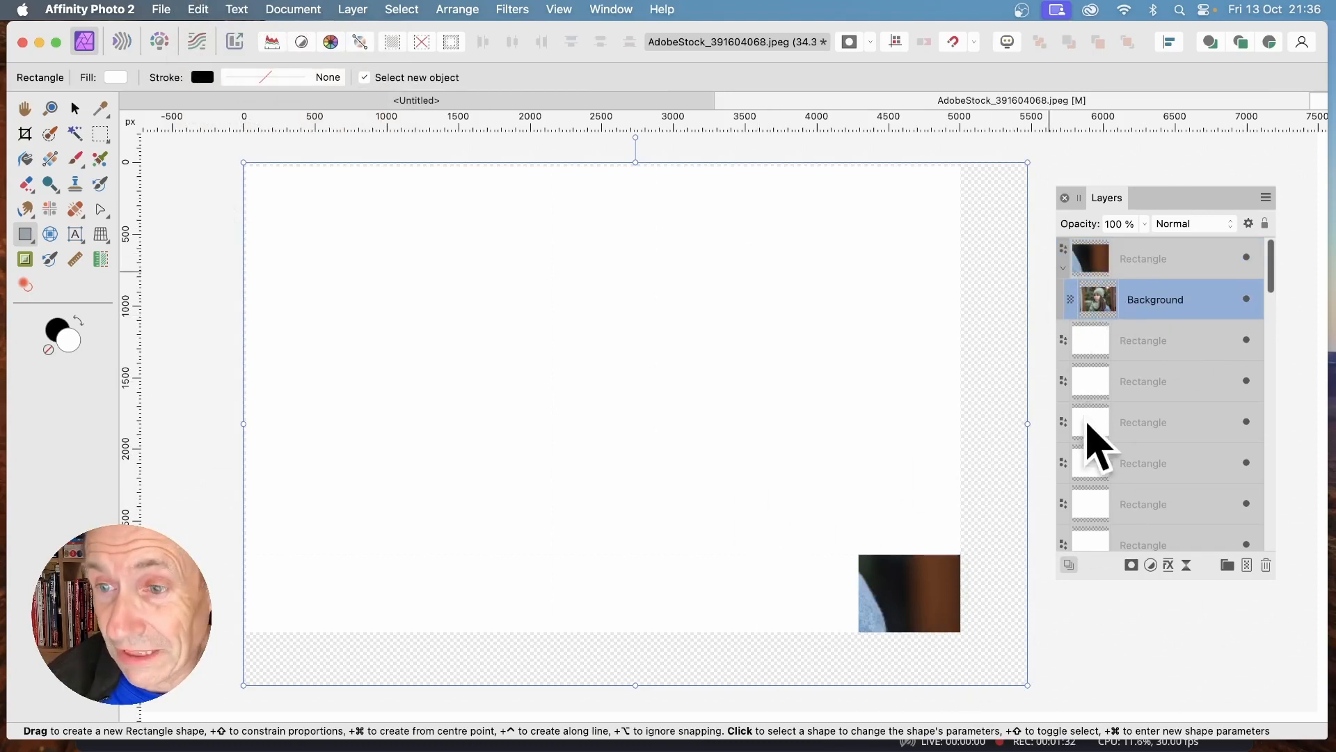
{"action": "left_click", "coordinate": [1100, 355]}
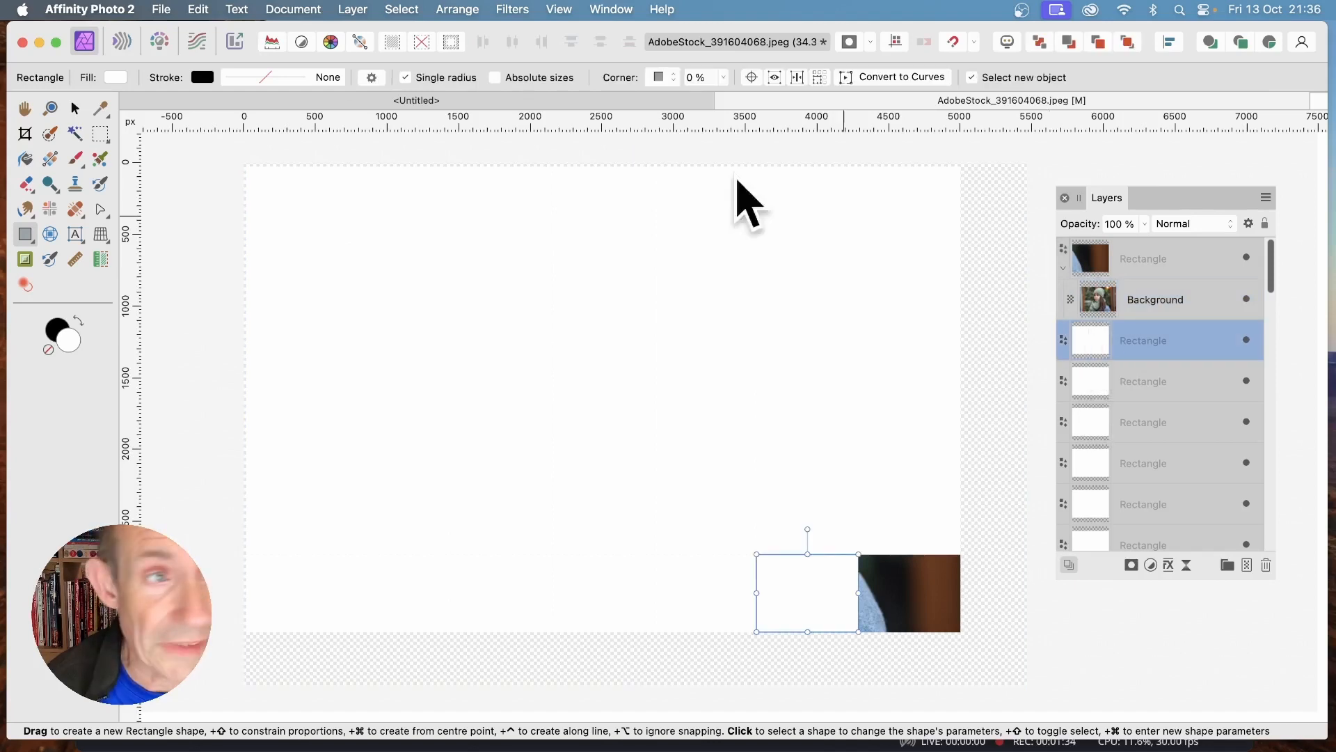
{"action": "left_click", "coordinate": [203, 8]}
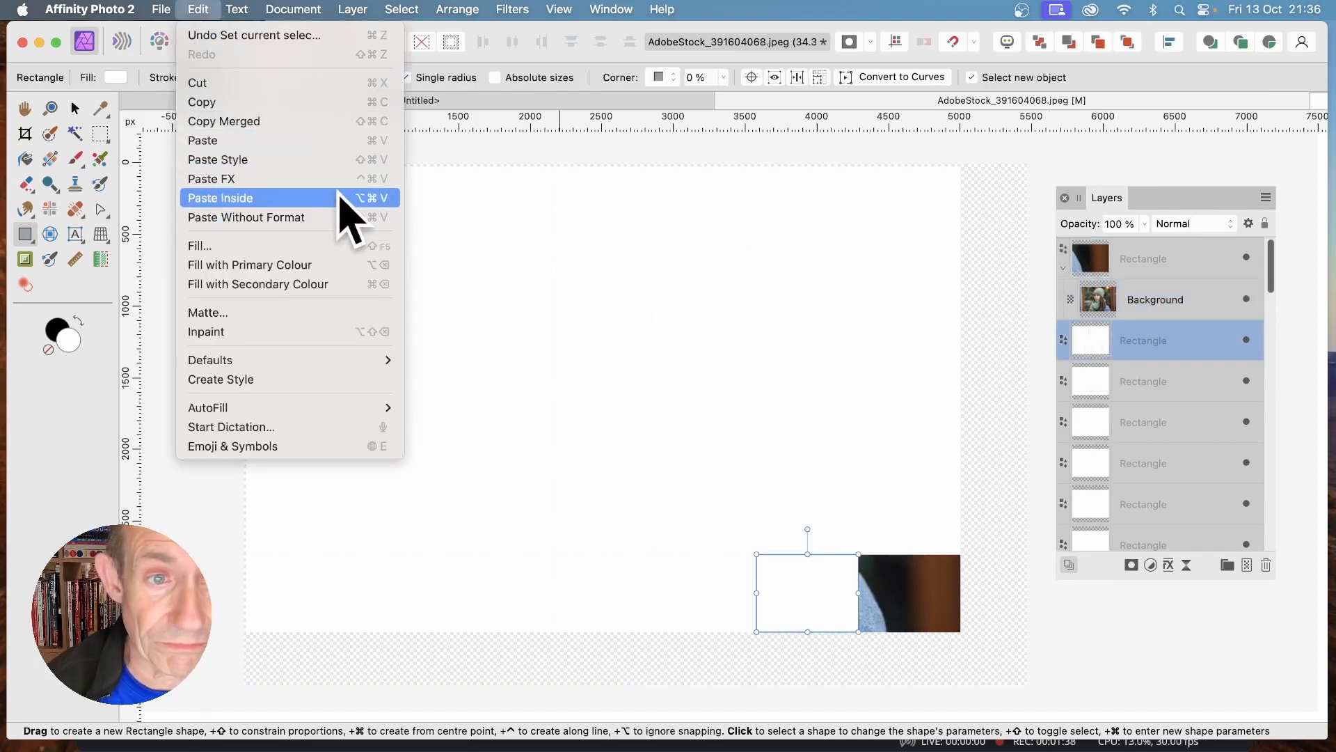
{"action": "left_click", "coordinate": [361, 200]}
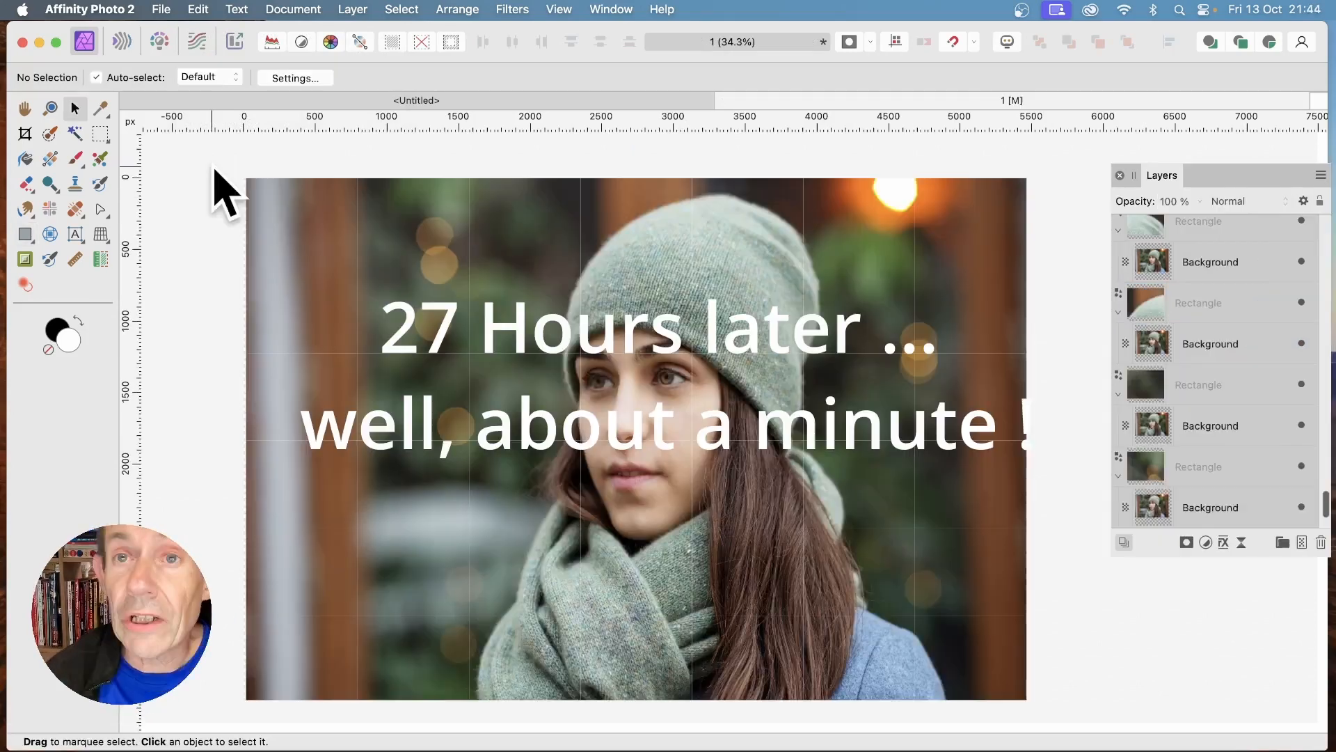
Step: Select all the photo-filled rectangles, stretch the grid's upper-left corner to the canvas corner and deselect them
{"action": "left_click_drag", "start_coordinate": [211, 167], "coordinate": [1065, 722]}
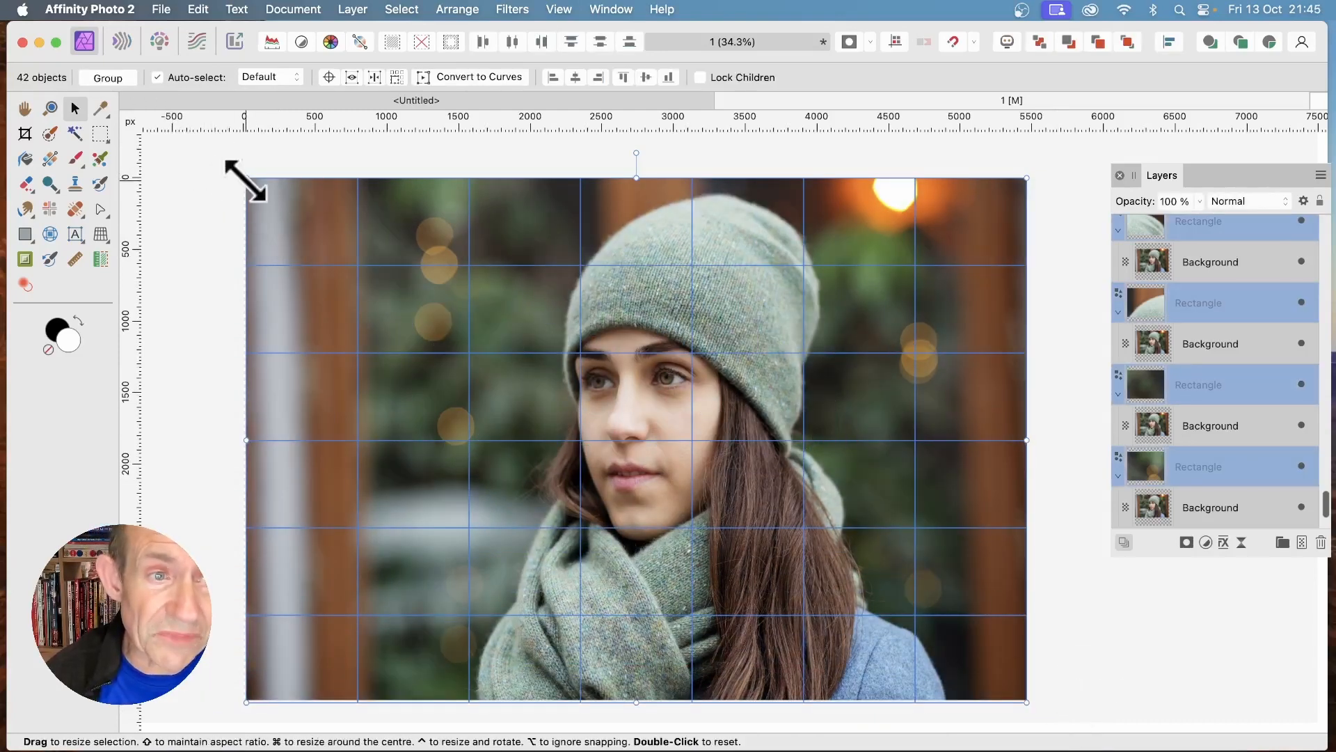
{"action": "left_click_drag", "start_coordinate": [247, 178], "coordinate": [243, 180]}
{"action": "left_click", "coordinate": [180, 195]}
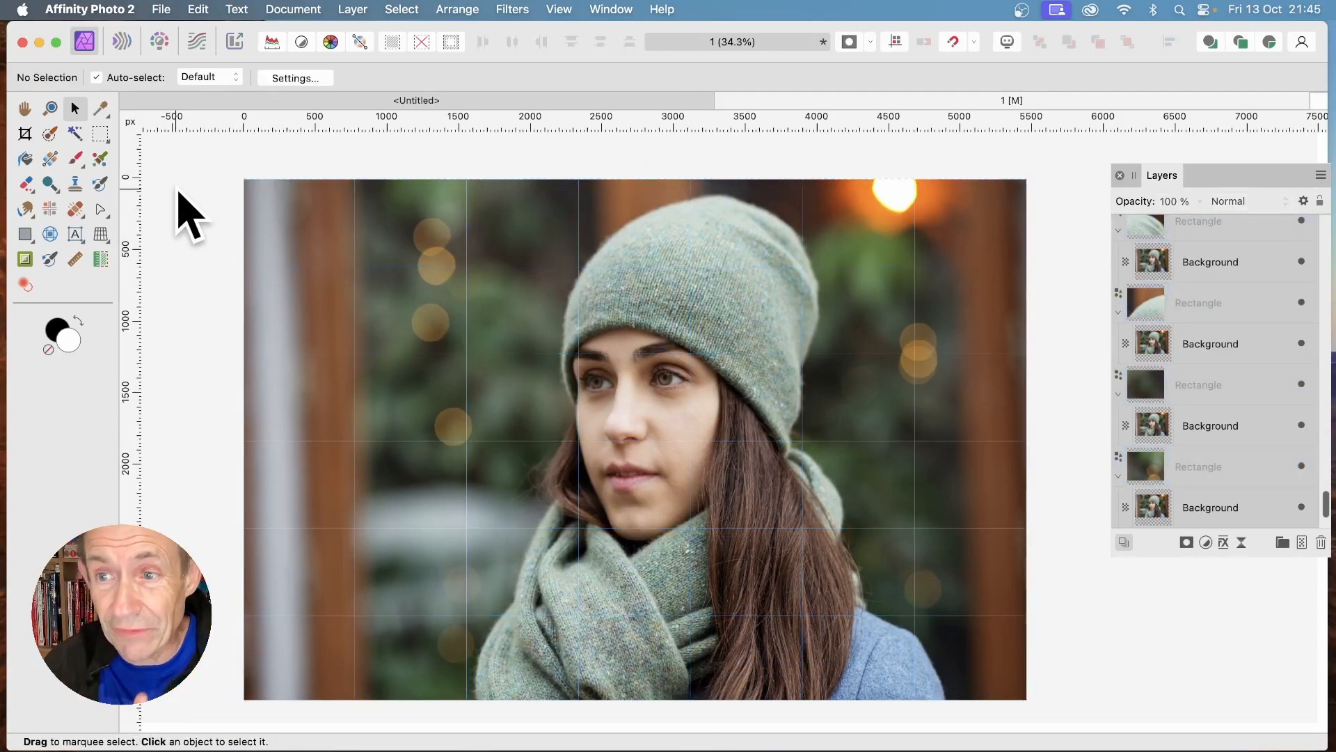
Step: Shift the photo slightly up and left inside the fourth tile of the top row, over the hat
{"action": "left_click", "coordinate": [1192, 306]}
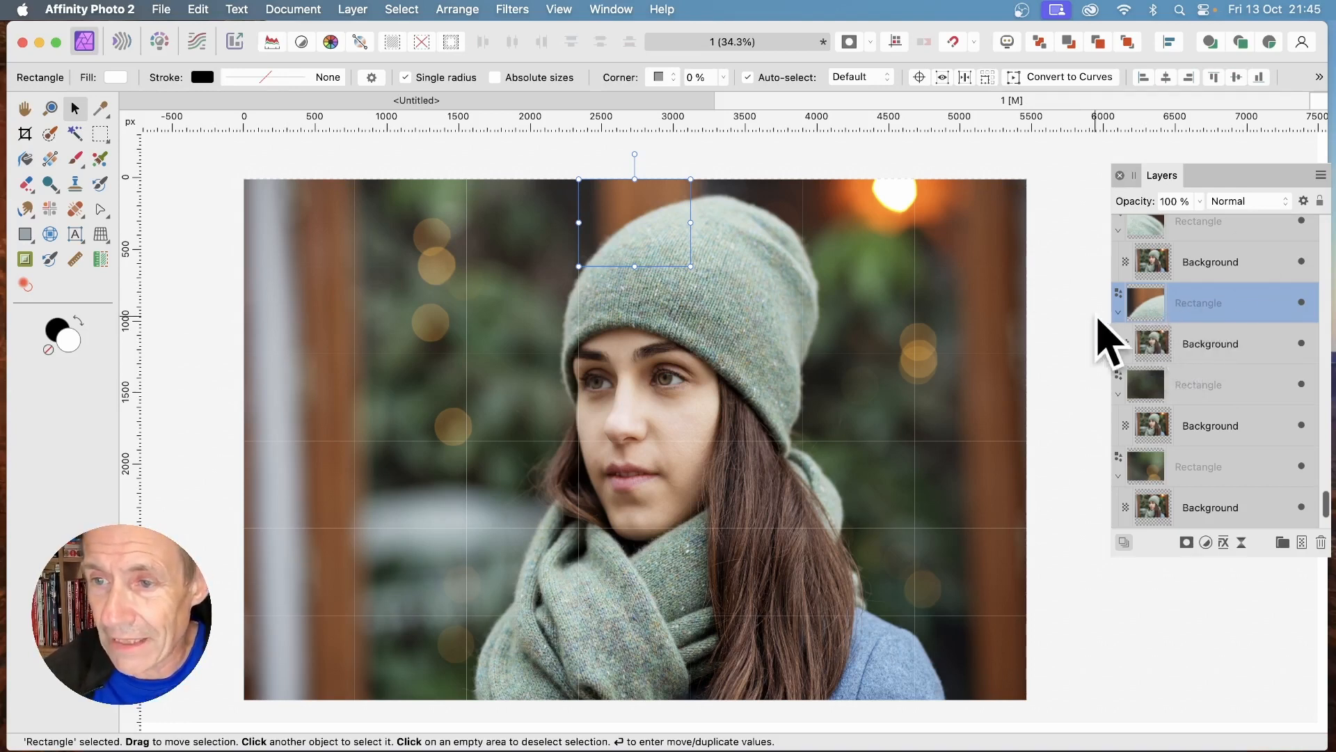
{"action": "left_click", "coordinate": [1159, 348]}
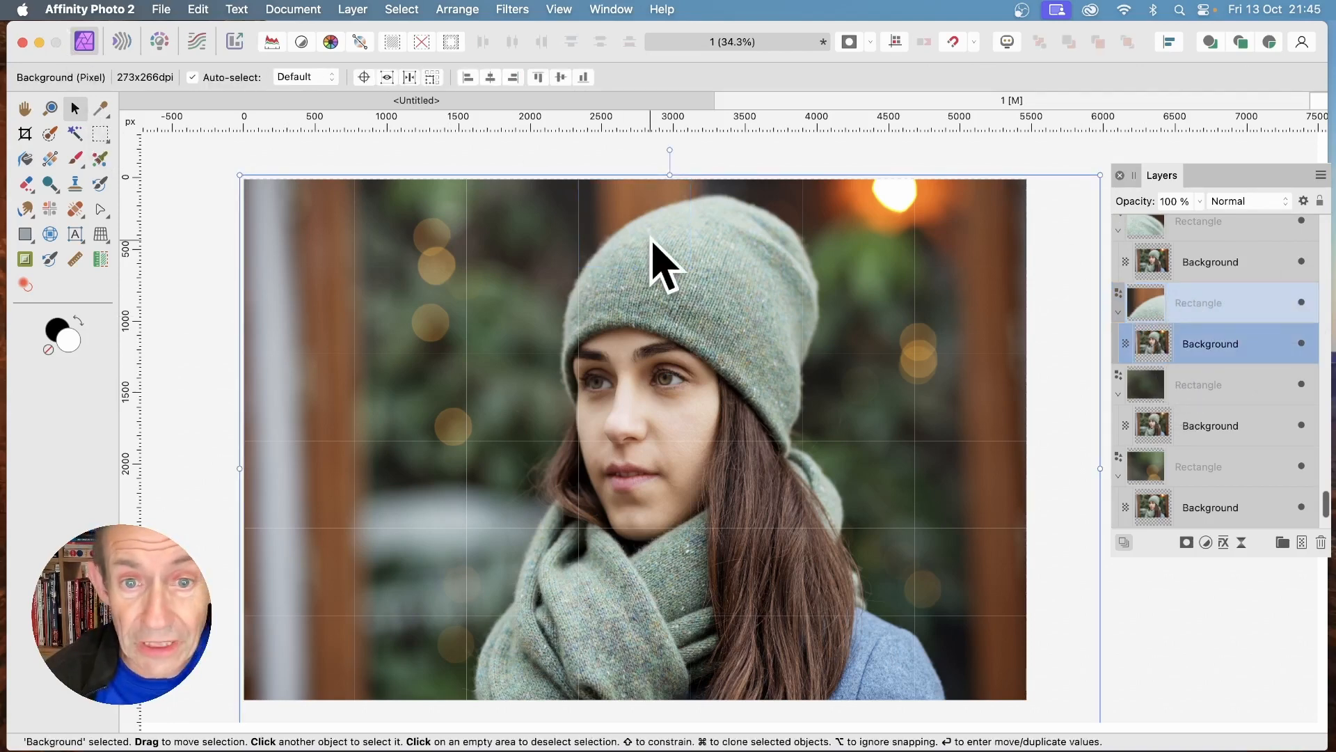
{"action": "left_click_drag", "start_coordinate": [650, 236], "coordinate": [630, 219]}
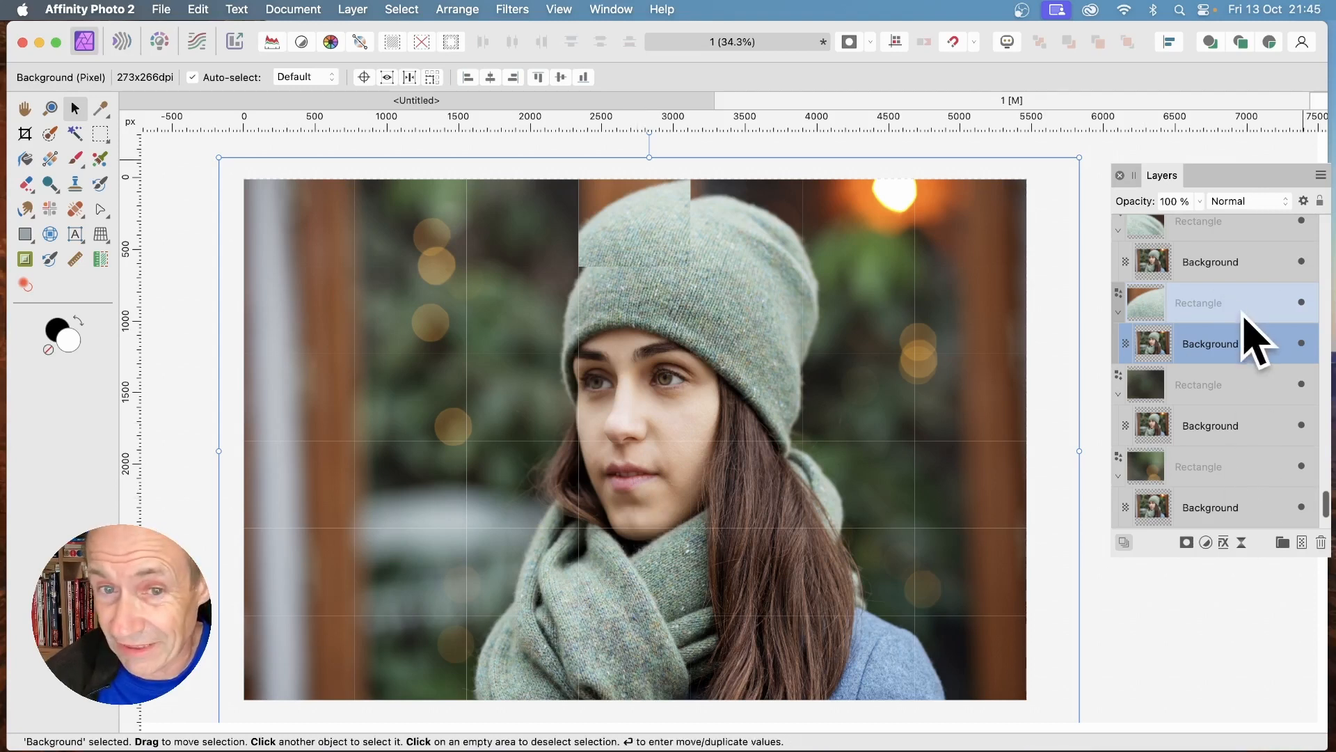
Step: Rotate the photo slightly clockwise inside the third tile of the top row
{"action": "scroll", "coordinate": [1200, 432], "scroll_direction": "down", "scroll_amount": 2}
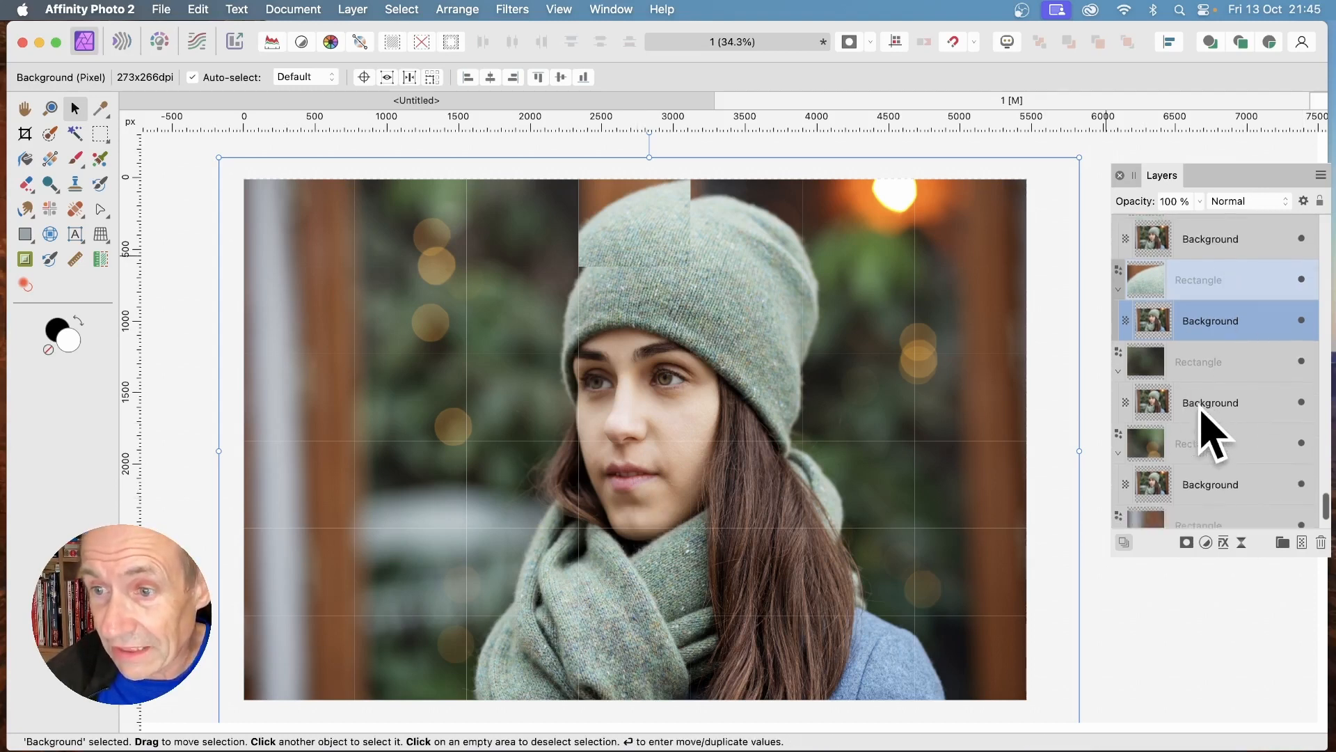
{"action": "scroll", "coordinate": [1201, 408], "scroll_direction": "down", "scroll_amount": 2}
{"action": "left_click", "coordinate": [1197, 335]}
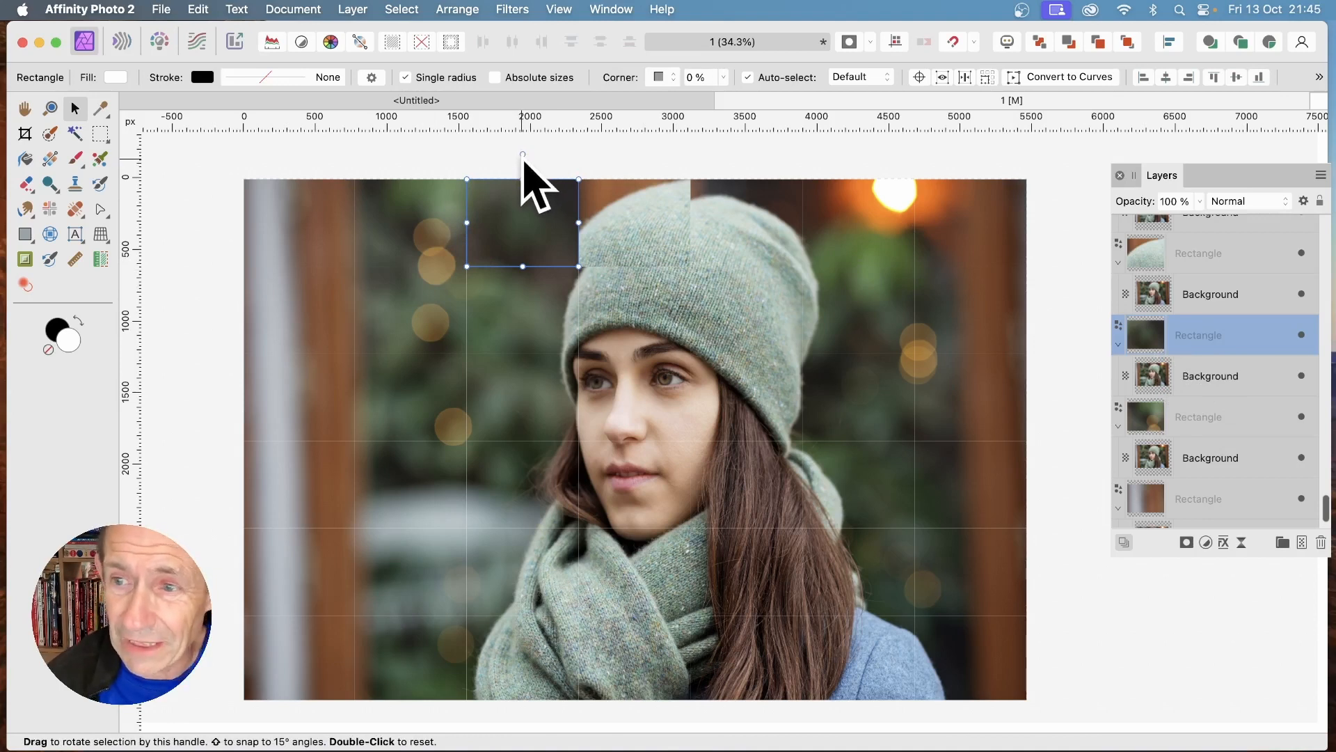
{"action": "left_click", "coordinate": [1216, 384]}
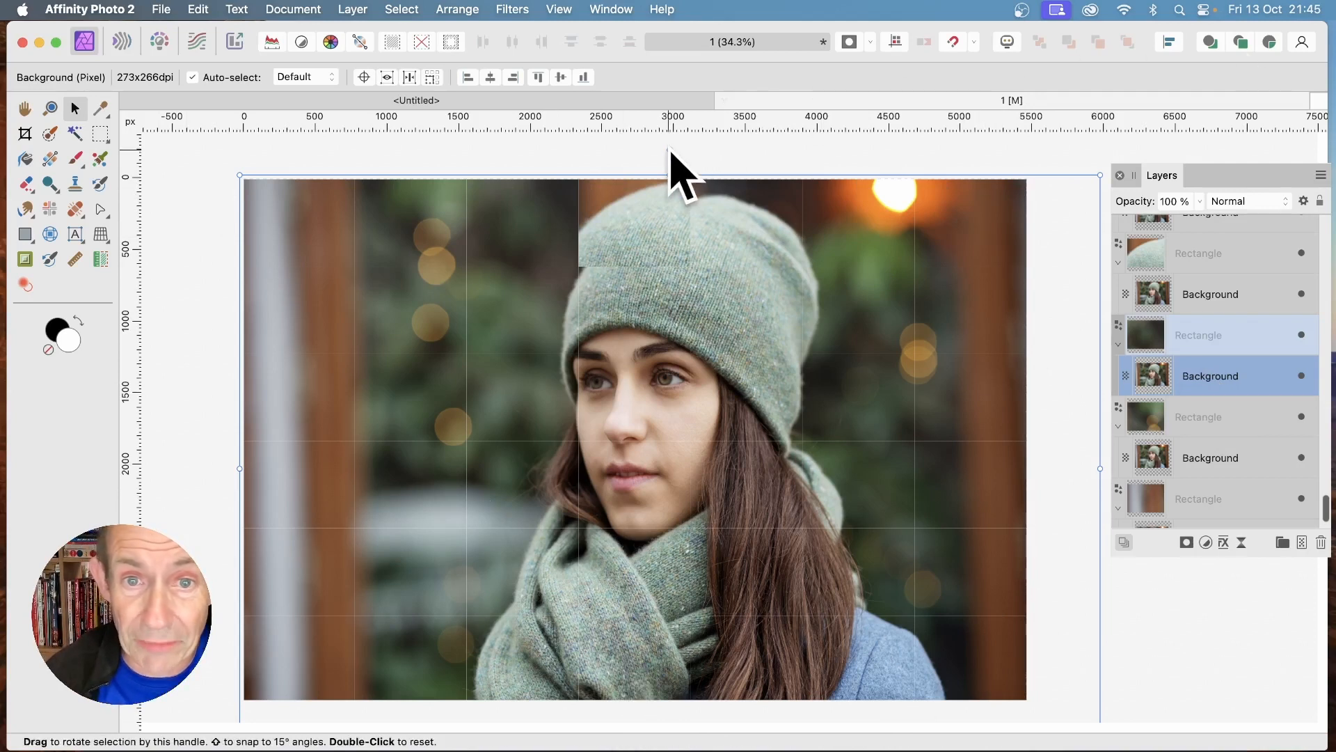
{"action": "left_click_drag", "start_coordinate": [670, 152], "coordinate": [724, 155]}
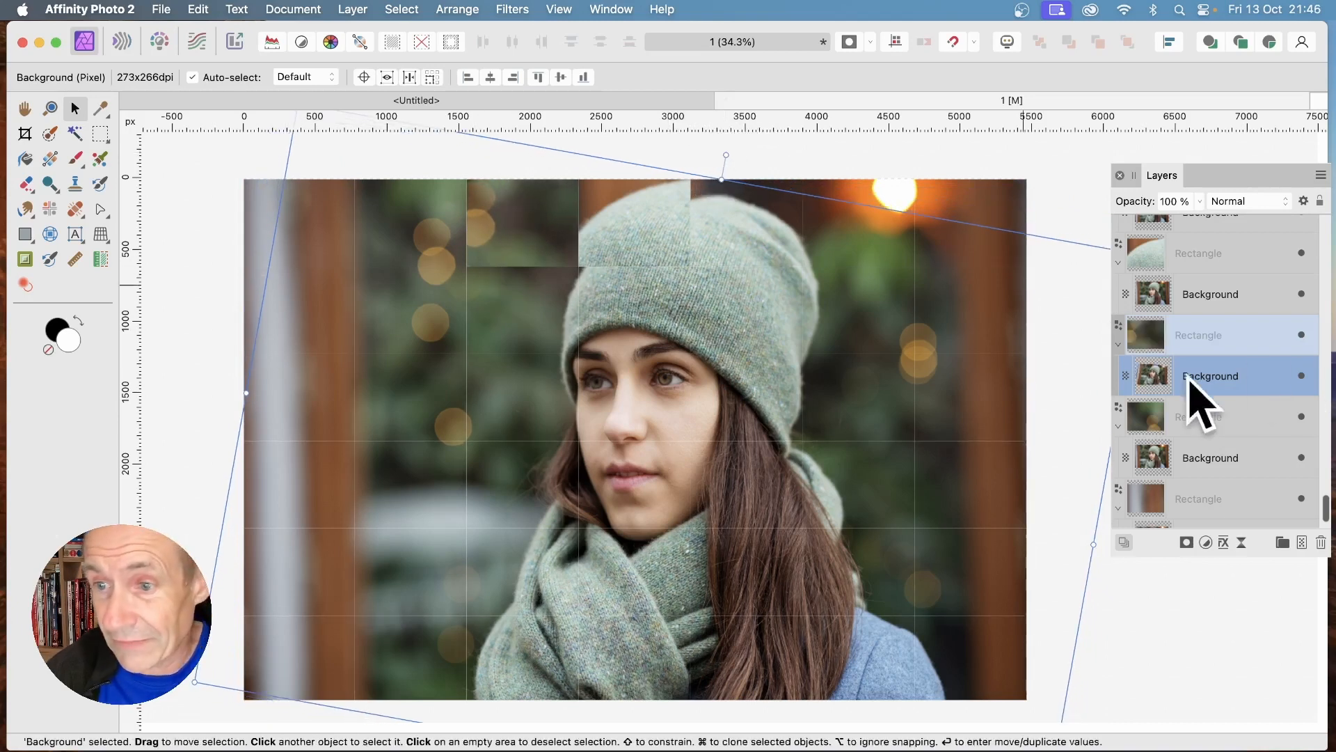
Step: Apply a Gaussian Blur with a 6.3 px radius to the photo inside the tile covering the woman's eyes
{"action": "scroll", "coordinate": [1200, 452], "scroll_direction": "down", "scroll_amount": 2}
{"action": "scroll", "coordinate": [1211, 474], "scroll_direction": "up", "scroll_amount": 15}
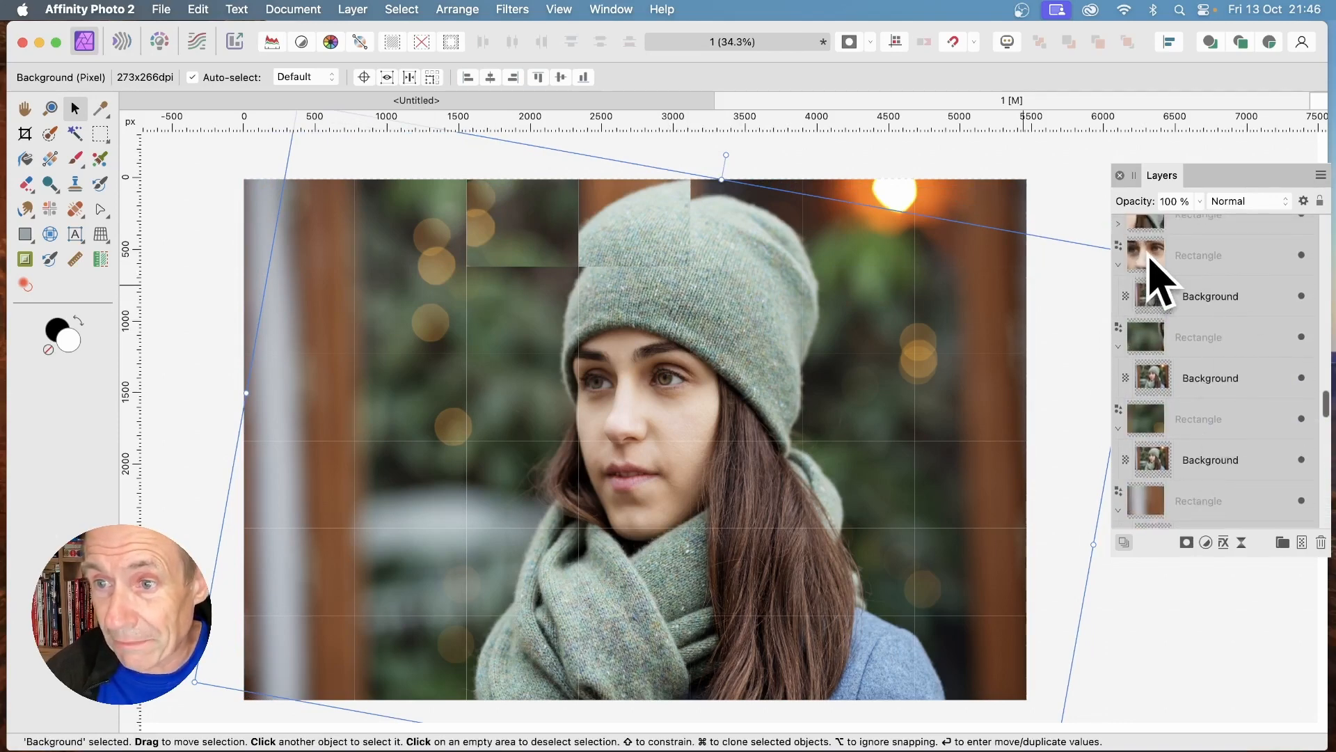
{"action": "scroll", "coordinate": [1150, 275], "scroll_direction": "up", "scroll_amount": 1}
{"action": "left_click", "coordinate": [1145, 263]}
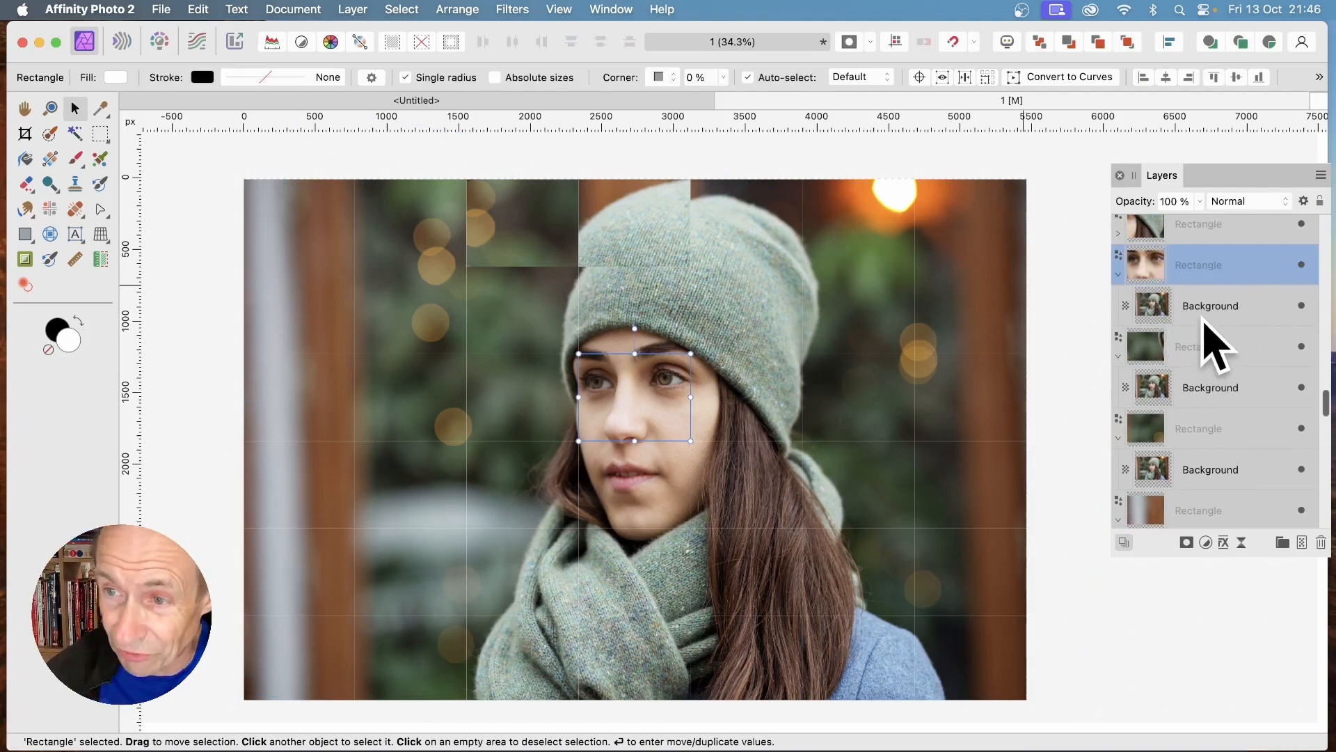
{"action": "left_click", "coordinate": [1225, 306]}
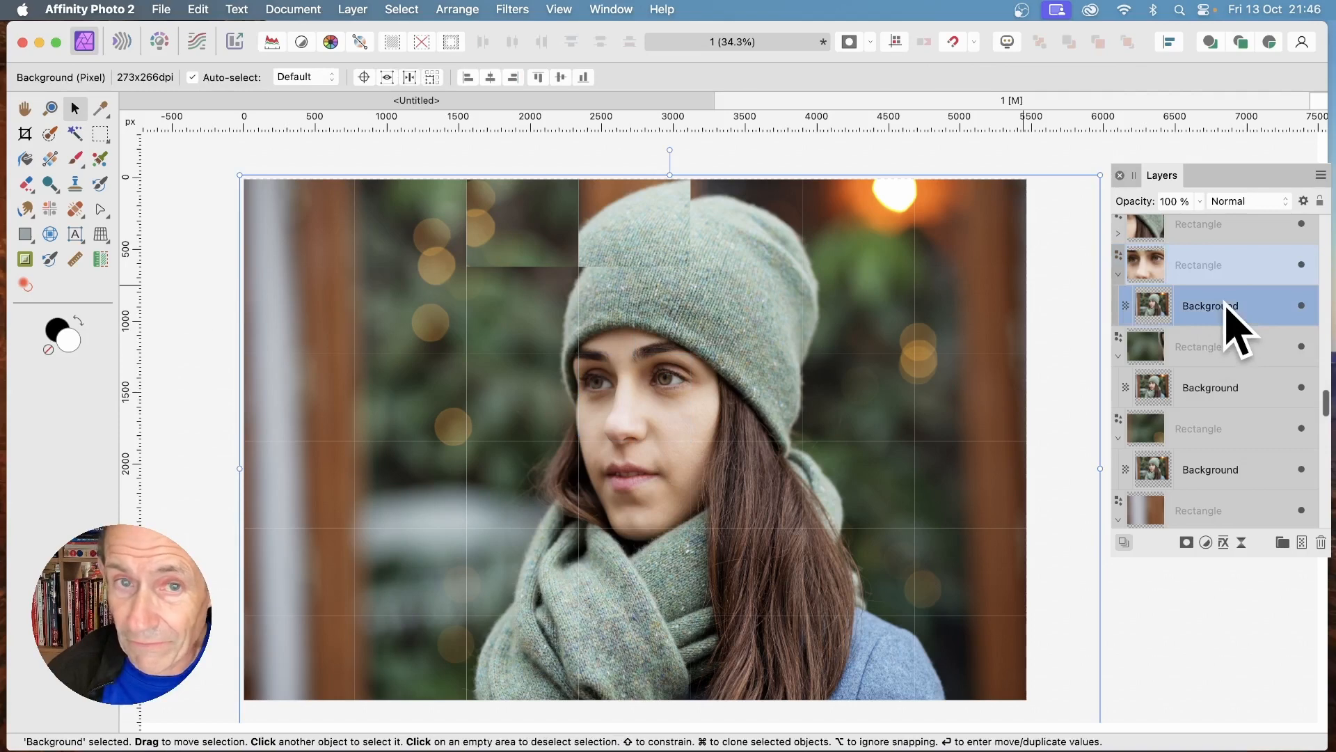
{"action": "left_click", "coordinate": [529, 10]}
{"action": "mouse_move", "coordinate": [519, 66]}
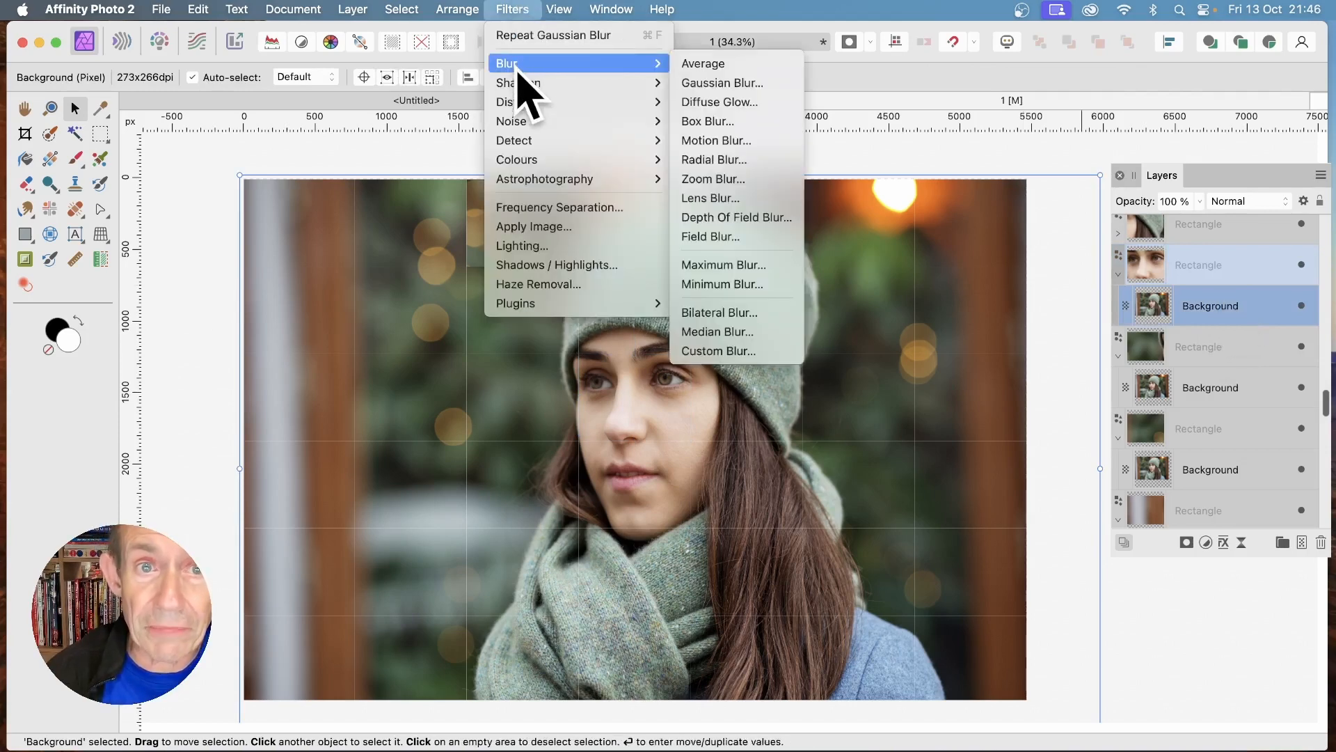
{"action": "left_click", "coordinate": [785, 83]}
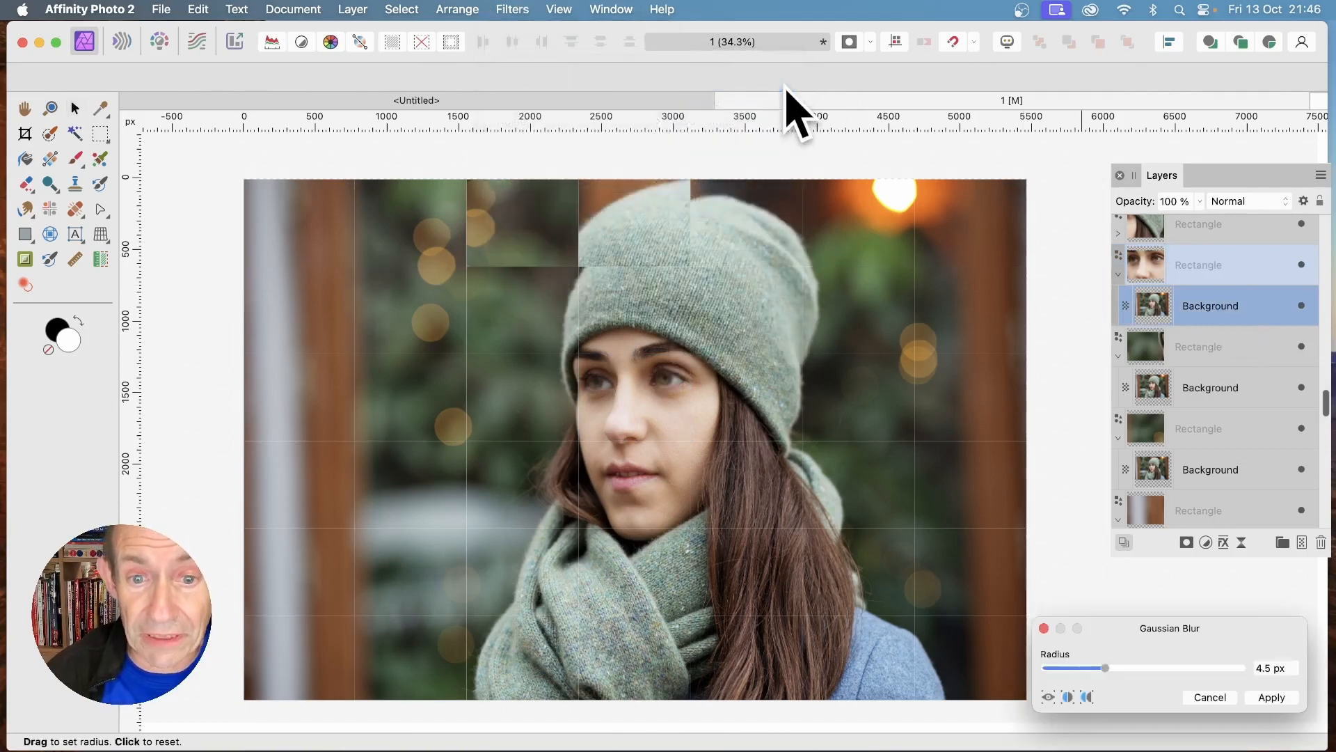
{"action": "left_click_drag", "start_coordinate": [1194, 653], "coordinate": [1035, 439]}
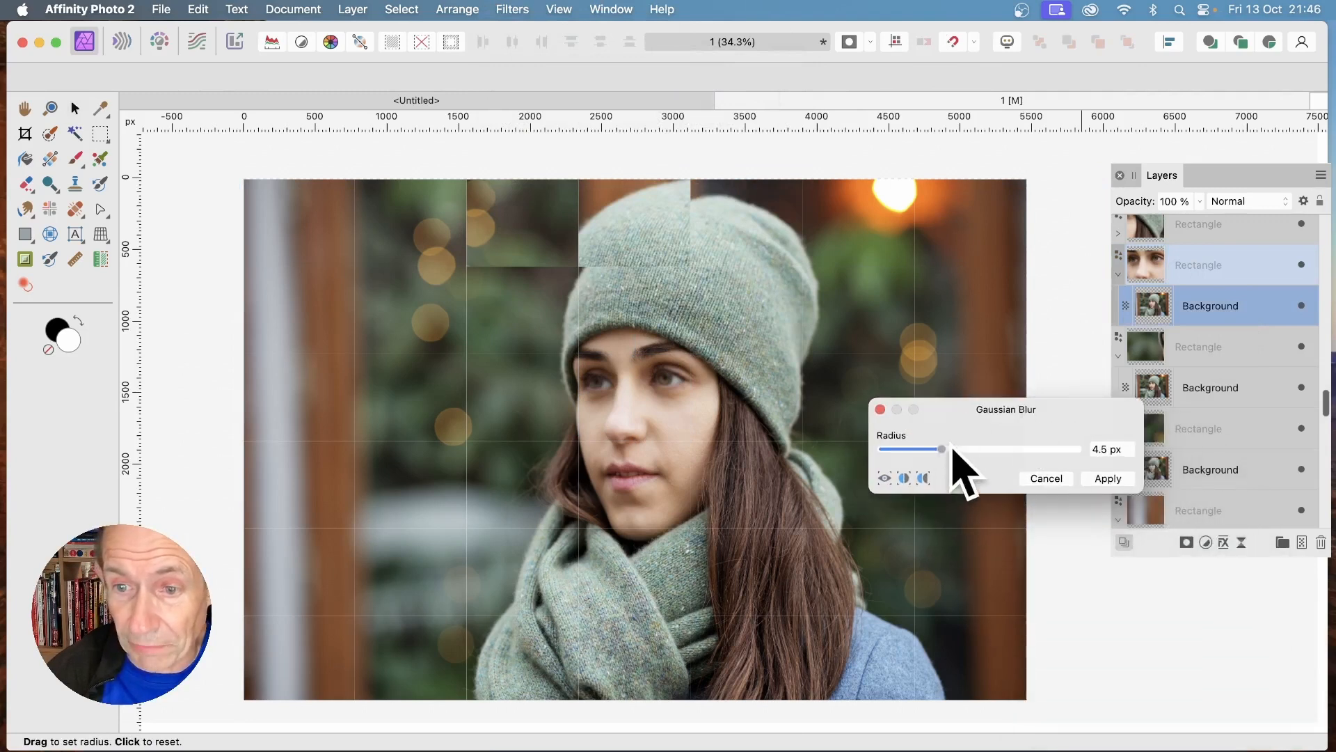
{"action": "left_click_drag", "start_coordinate": [952, 448], "coordinate": [955, 450]}
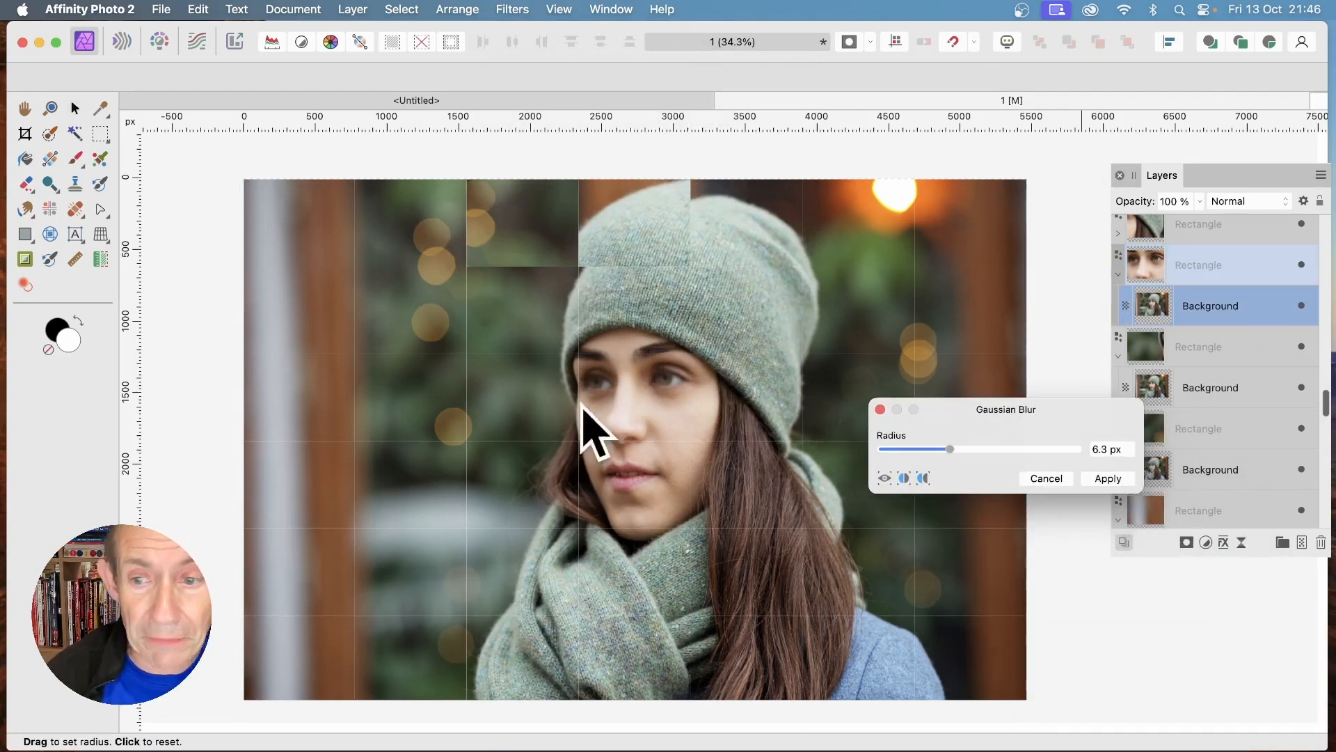
{"action": "left_click", "coordinate": [1106, 478]}
{"action": "scroll", "coordinate": [1207, 428], "scroll_direction": "up", "scroll_amount": 1}
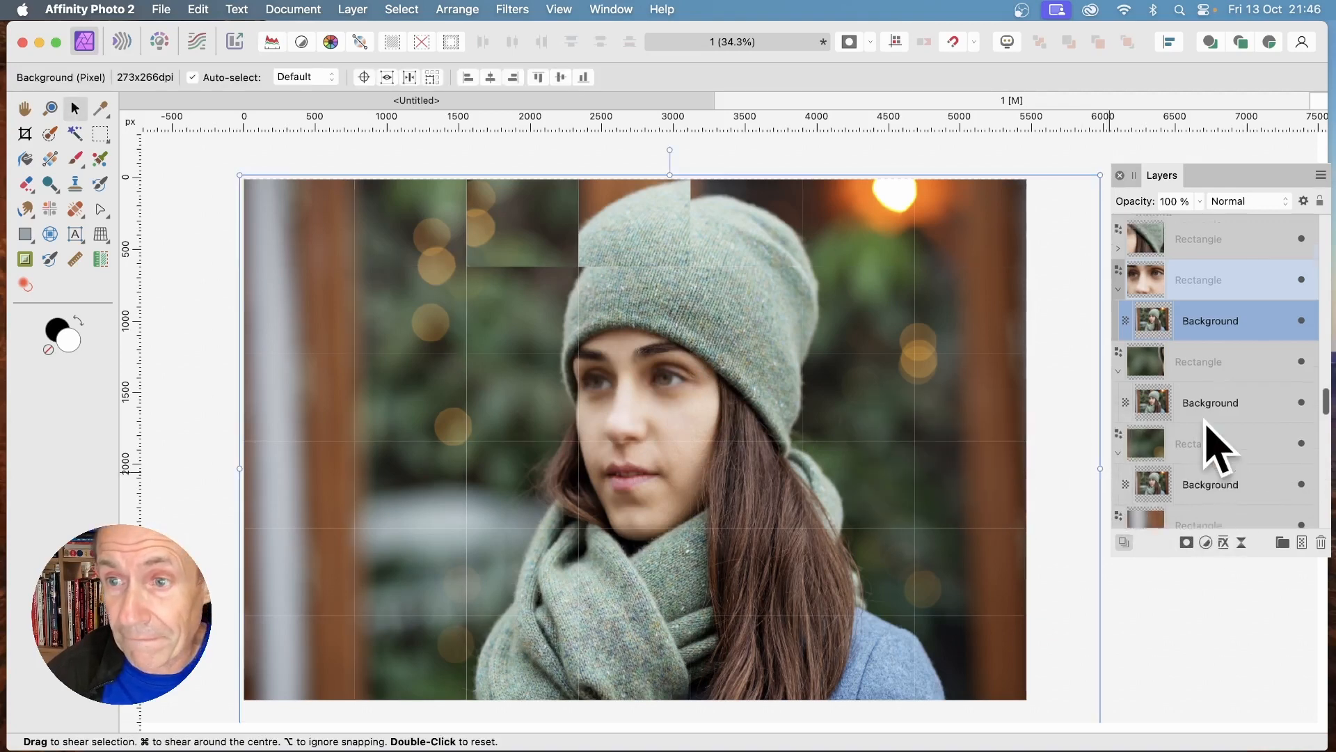
Step: Apply a single-plane Perspective filter to the photo inside the third row's rightmost tile, moving its upper-left corner horizontally to the hat's left edge
{"action": "scroll", "coordinate": [1214, 445], "scroll_direction": "up", "scroll_amount": 5}
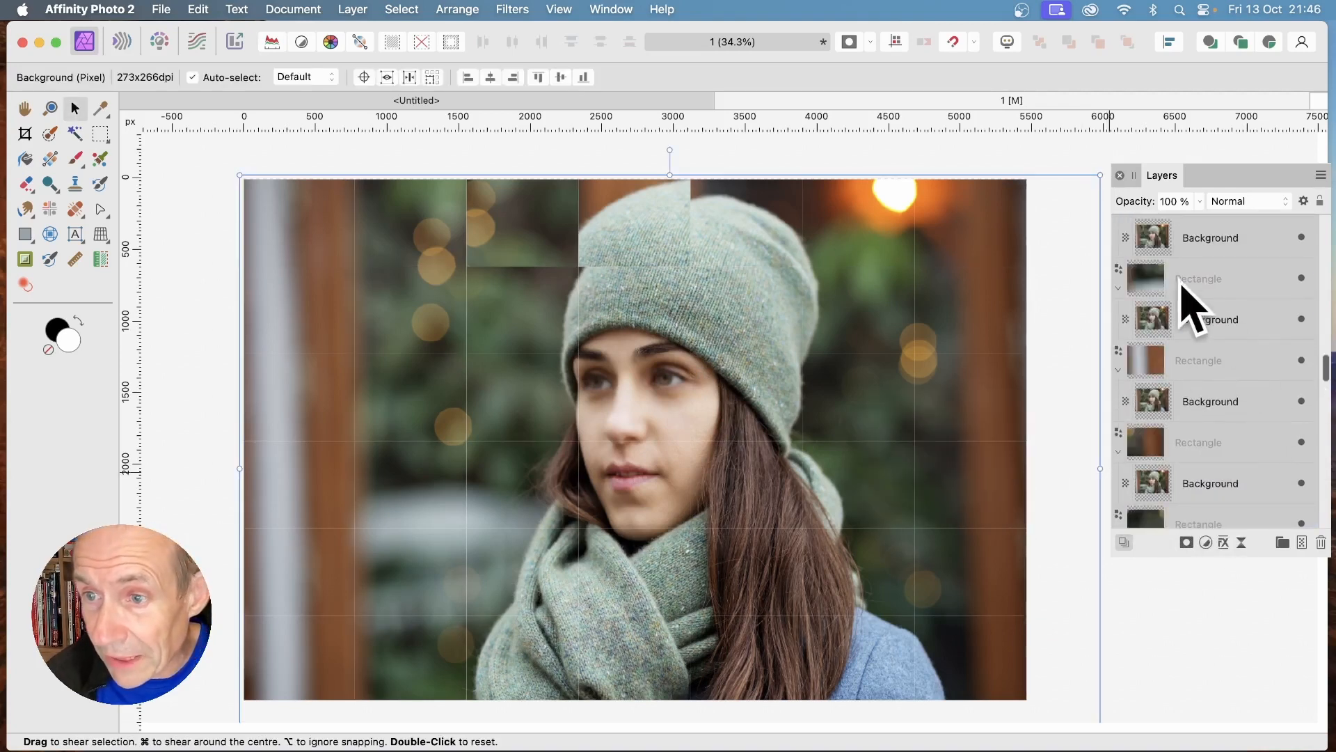
{"action": "scroll", "coordinate": [1179, 375], "scroll_direction": "down", "scroll_amount": 1}
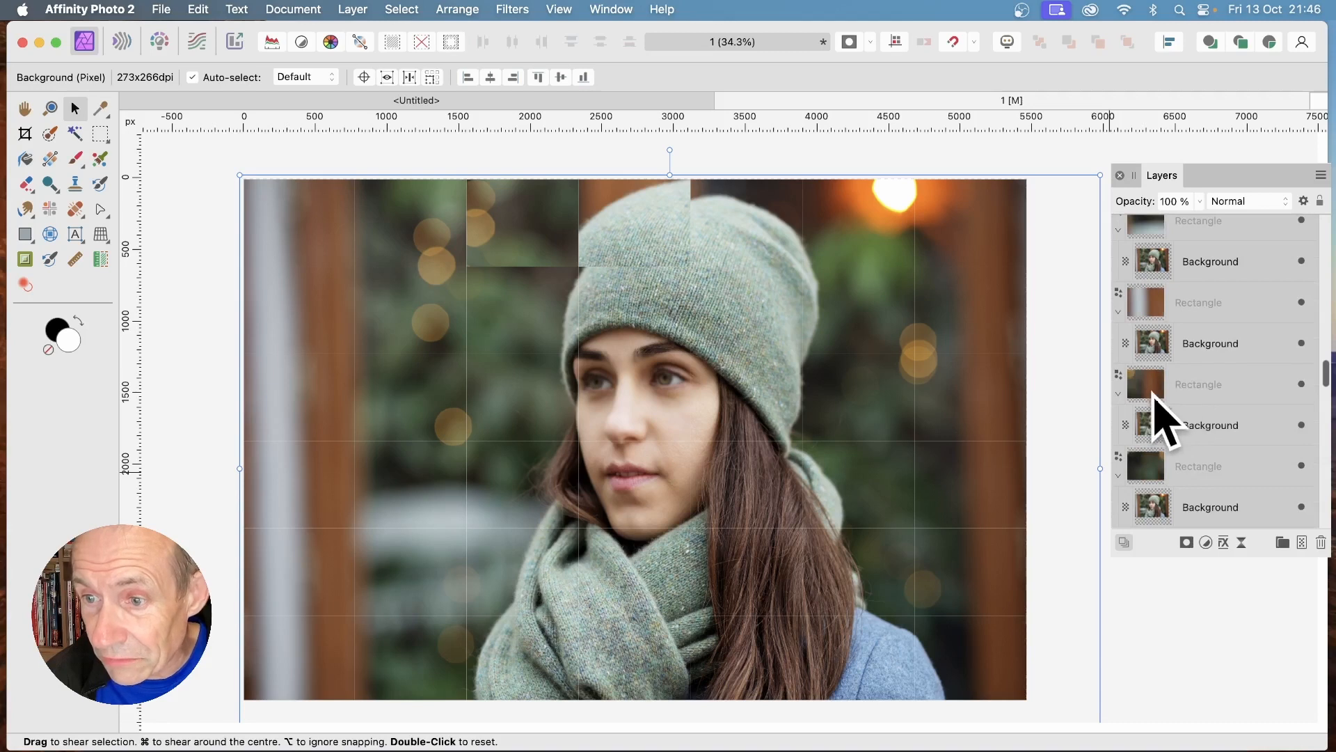
{"action": "left_click", "coordinate": [1149, 390]}
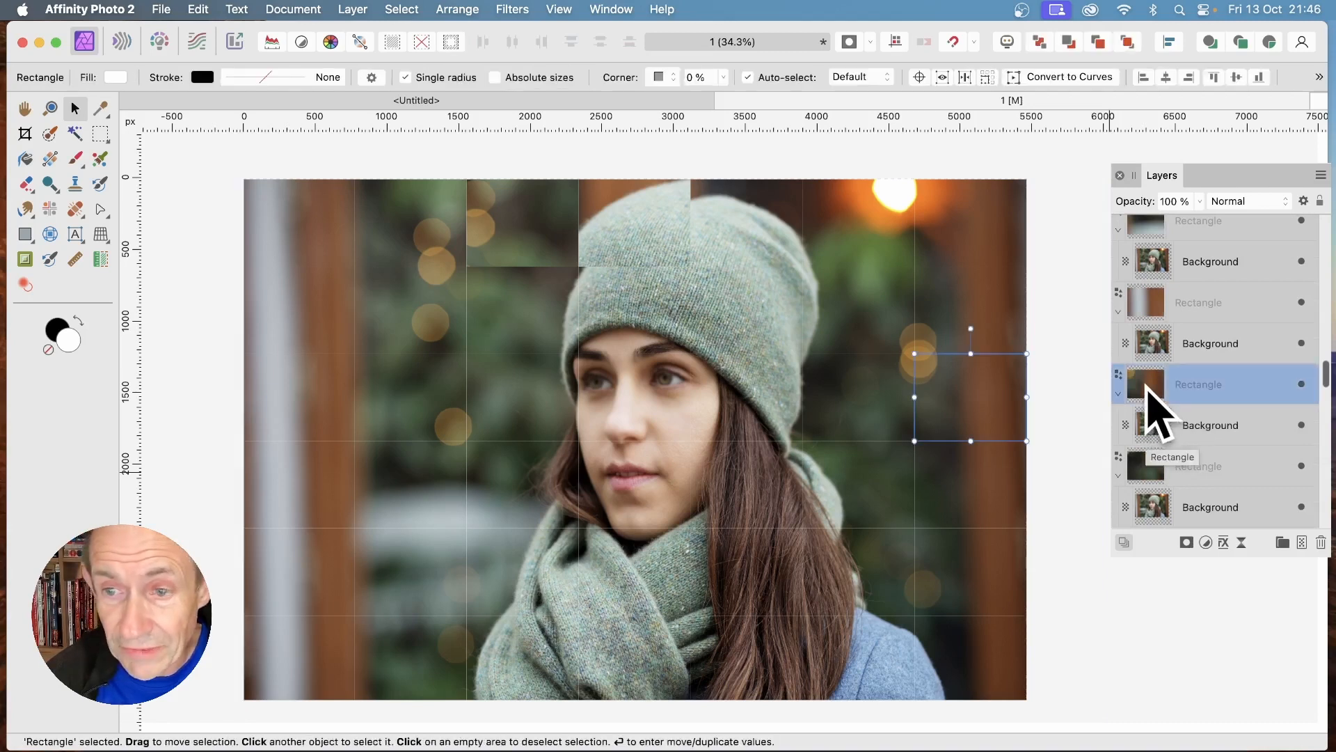
{"action": "left_click", "coordinate": [1211, 433]}
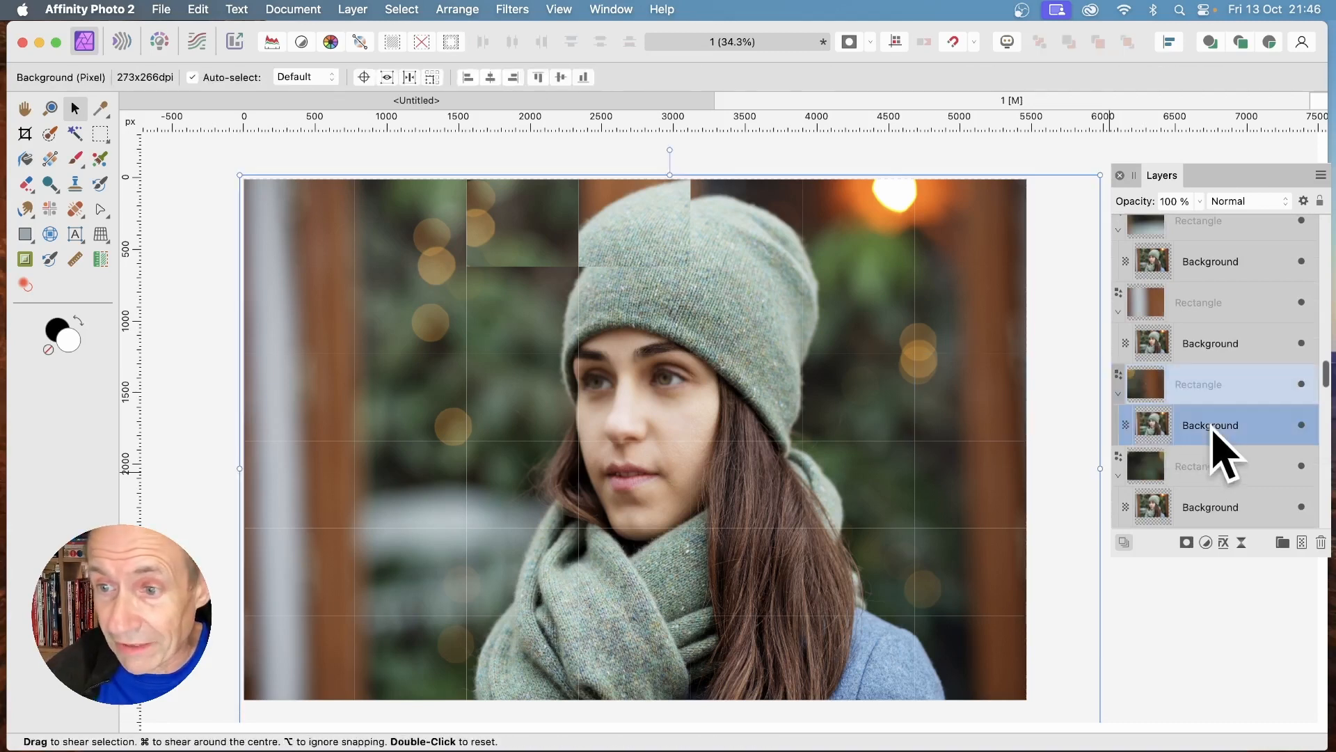
{"action": "left_click", "coordinate": [529, 10]}
{"action": "mouse_move", "coordinate": [570, 105]}
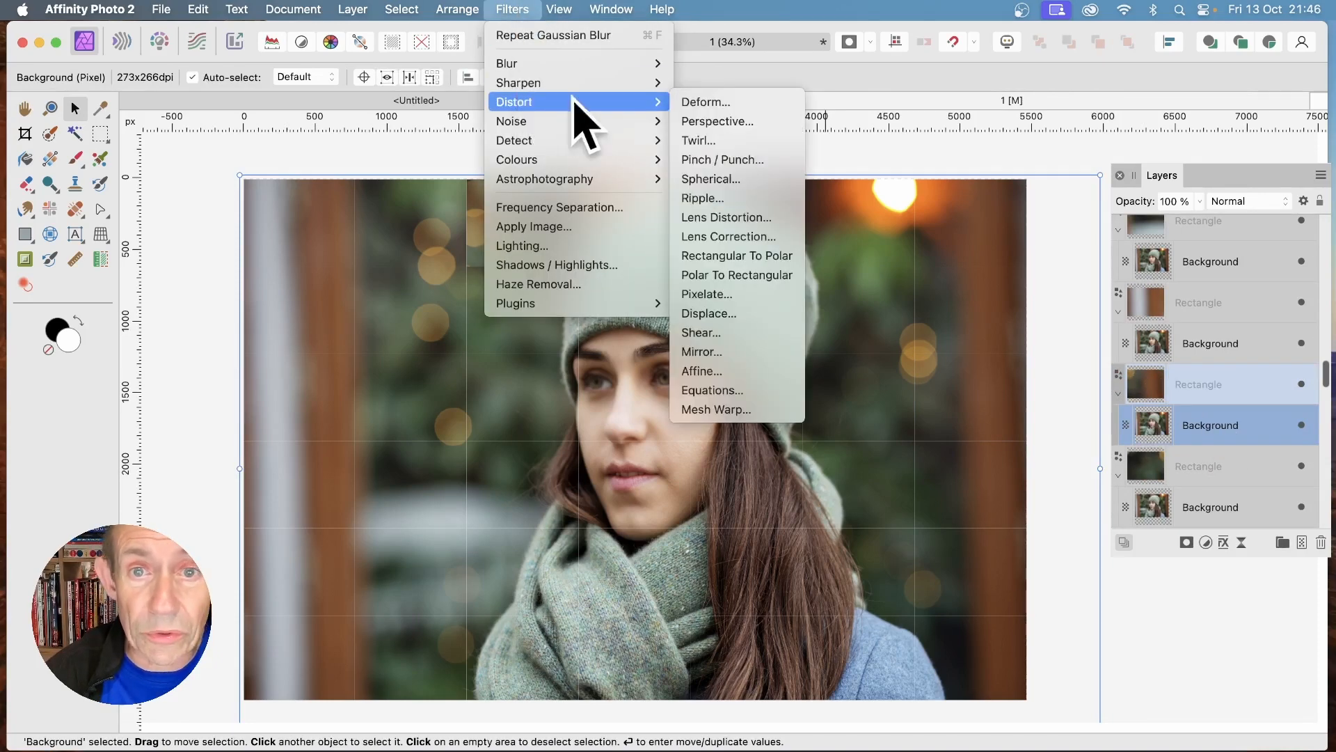
{"action": "left_click", "coordinate": [724, 123]}
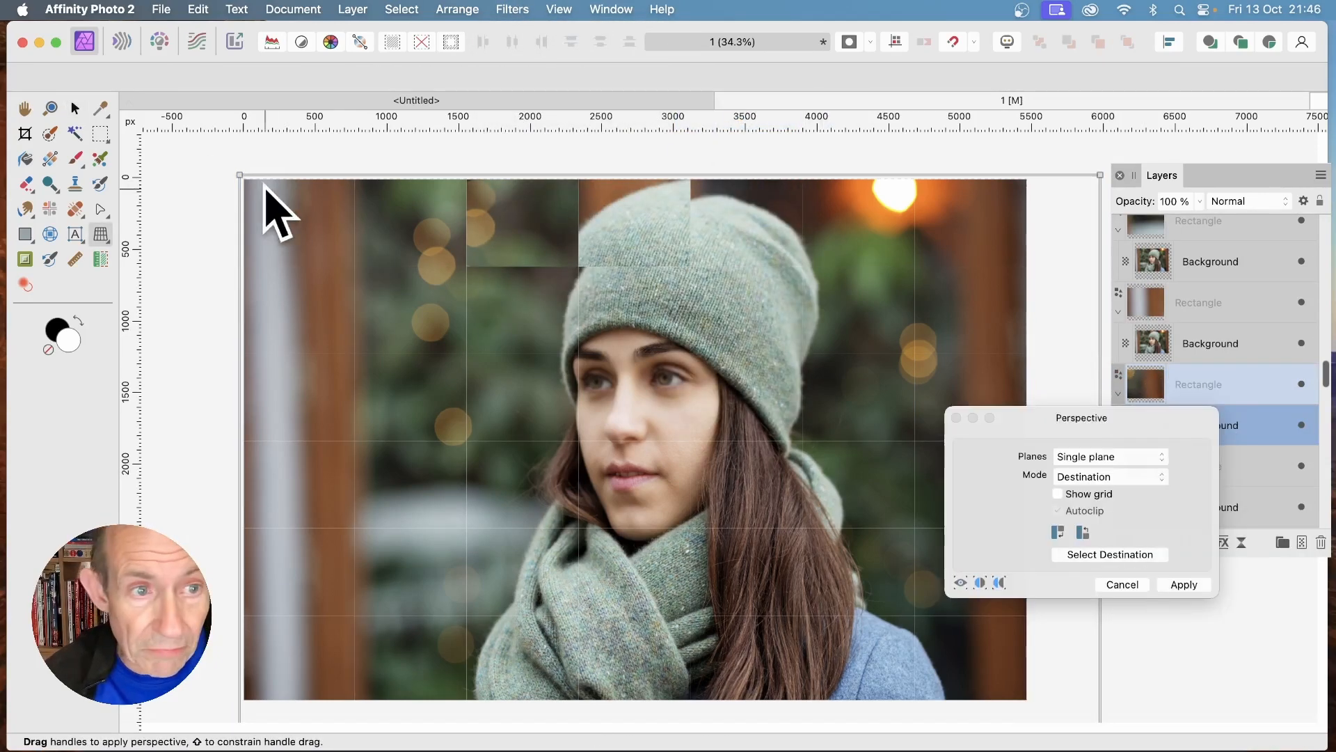
{"action": "left_click_drag", "start_coordinate": [241, 177], "coordinate": [578, 176]}
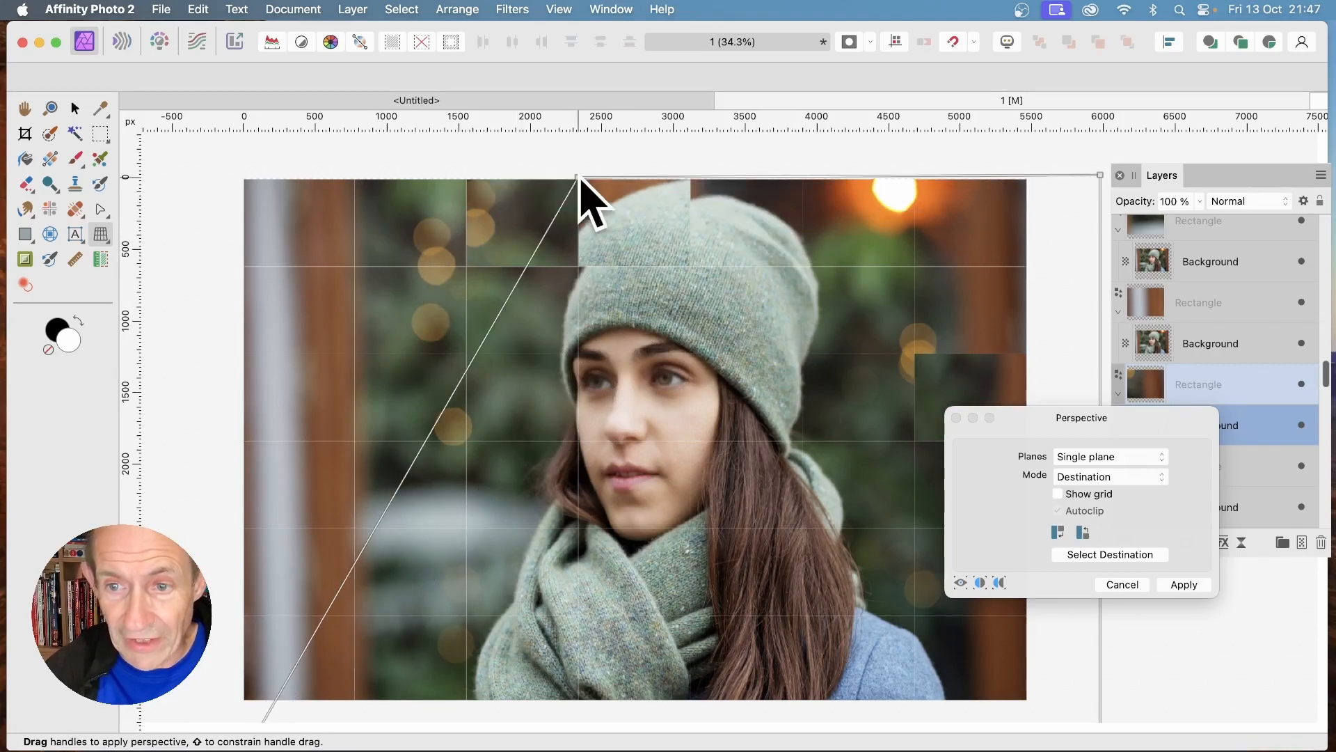
{"action": "left_click", "coordinate": [1183, 585]}
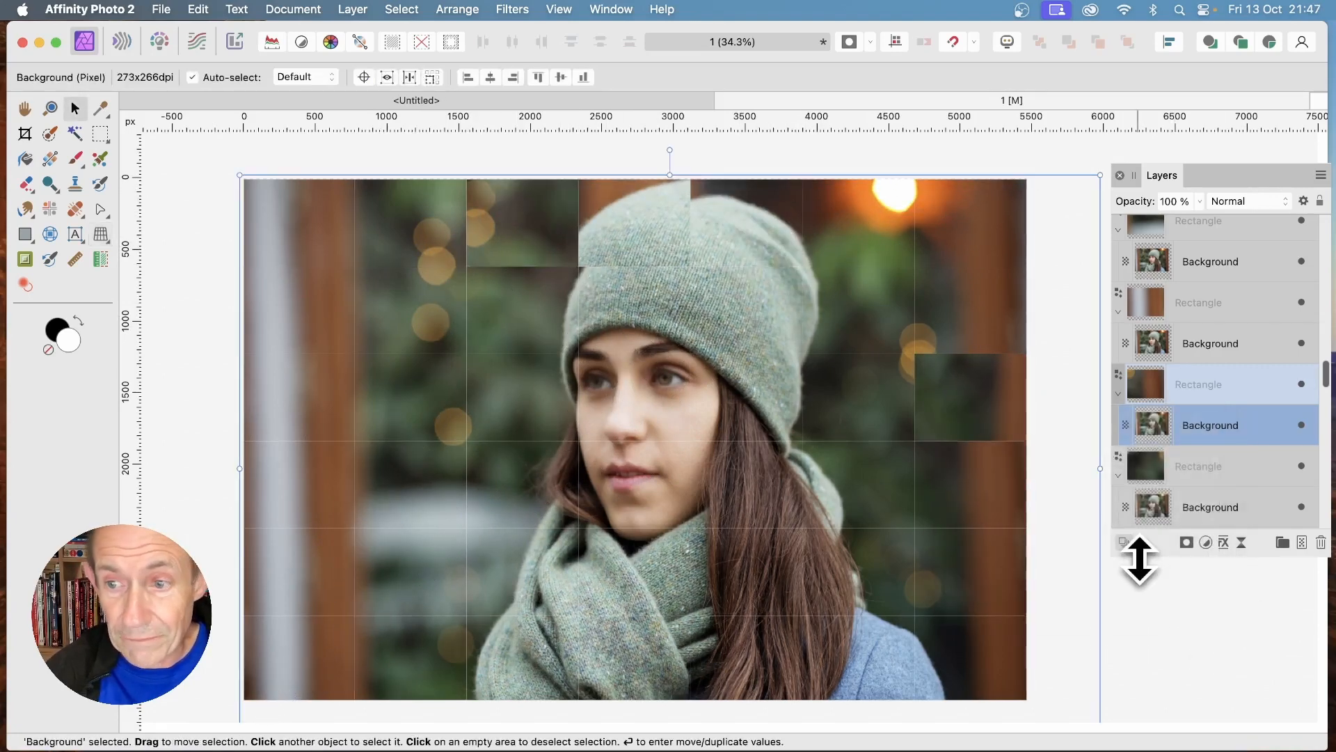
Step: Try a Deform filter on the photo inside the tile covering the mouth, spreading four control points around the lips
{"action": "scroll", "coordinate": [1253, 418], "scroll_direction": "down", "scroll_amount": 2}
{"action": "scroll", "coordinate": [1256, 428], "scroll_direction": "down", "scroll_amount": 3}
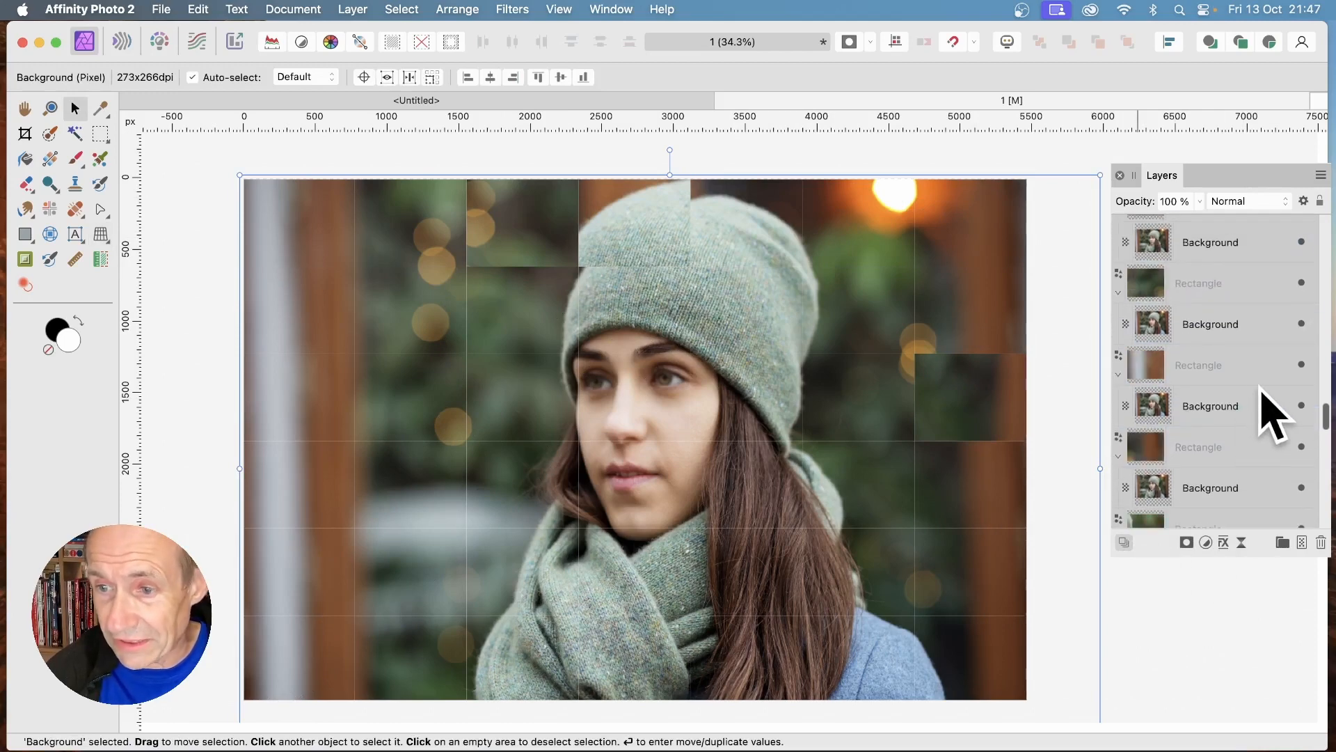
{"action": "scroll", "coordinate": [1208, 435], "scroll_direction": "up", "scroll_amount": 8}
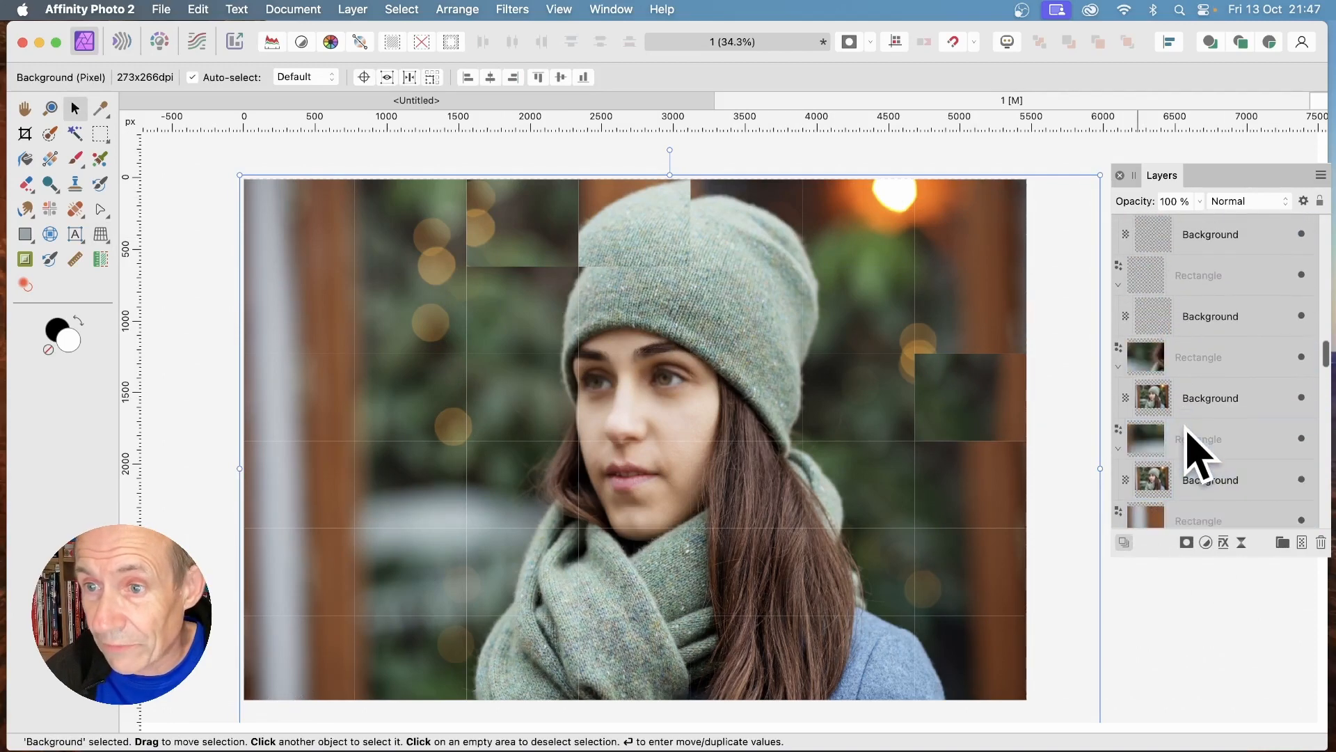
{"action": "left_click", "coordinate": [1149, 279]}
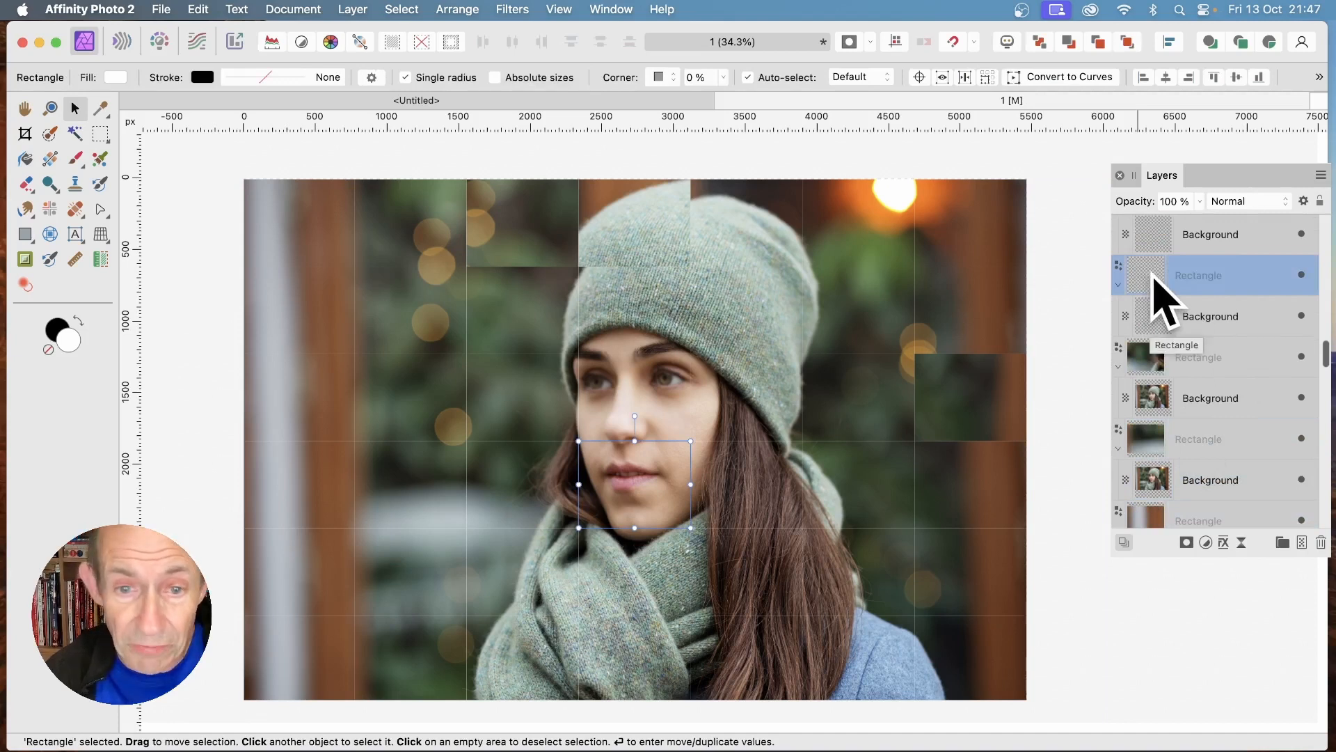
{"action": "left_click", "coordinate": [1214, 324]}
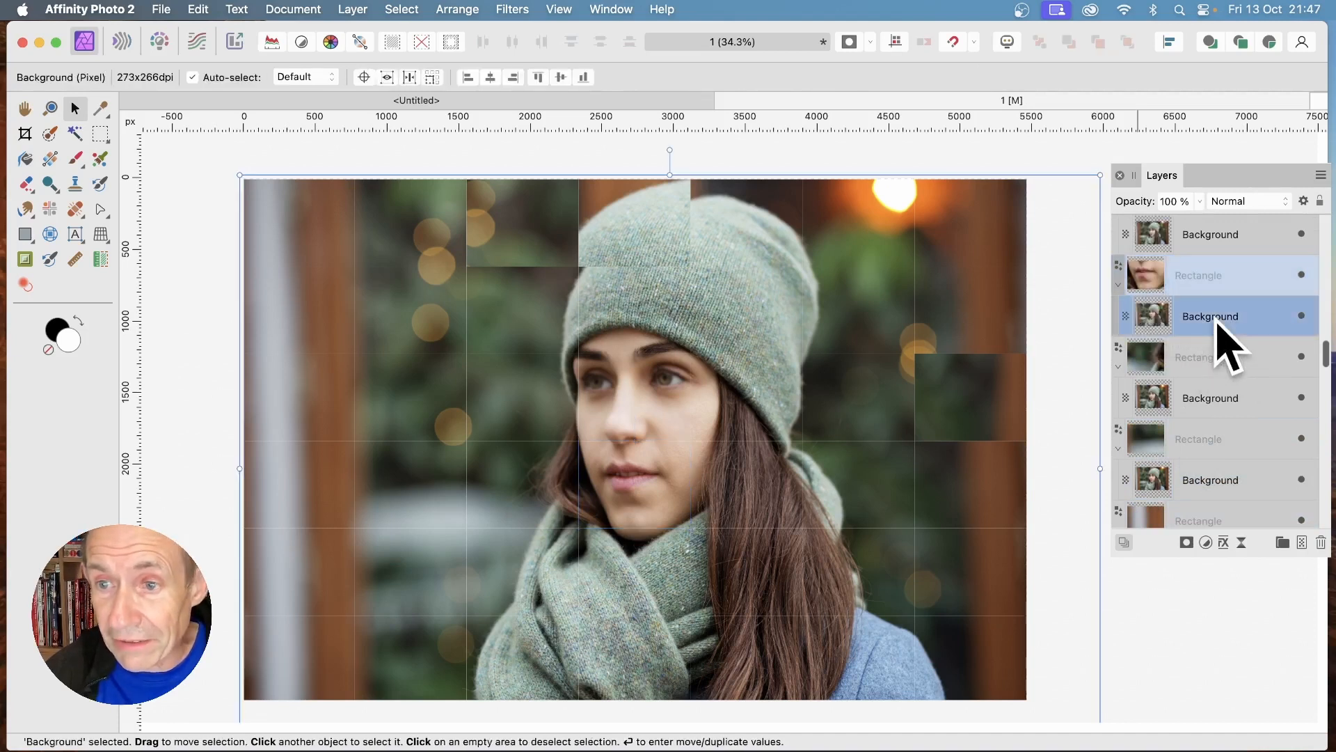
{"action": "left_click", "coordinate": [514, 11]}
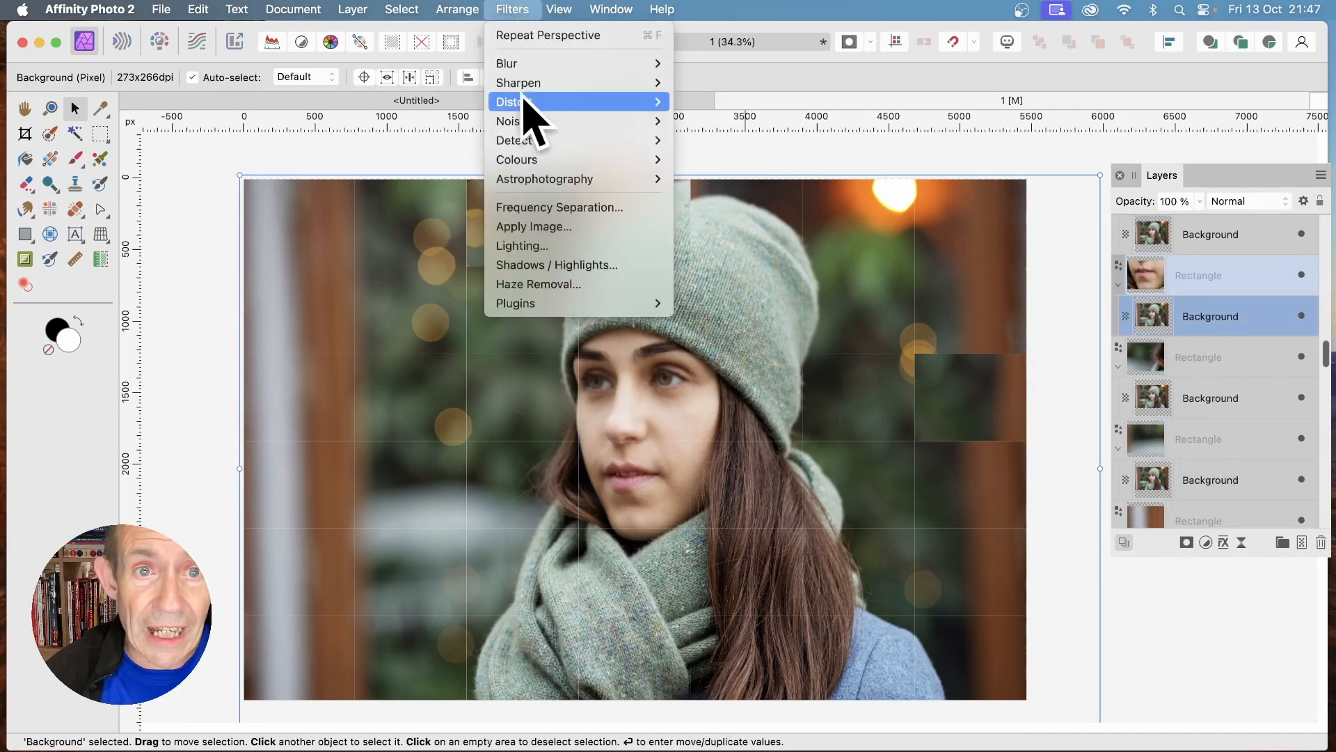
{"action": "mouse_move", "coordinate": [523, 110]}
{"action": "left_click", "coordinate": [699, 102]}
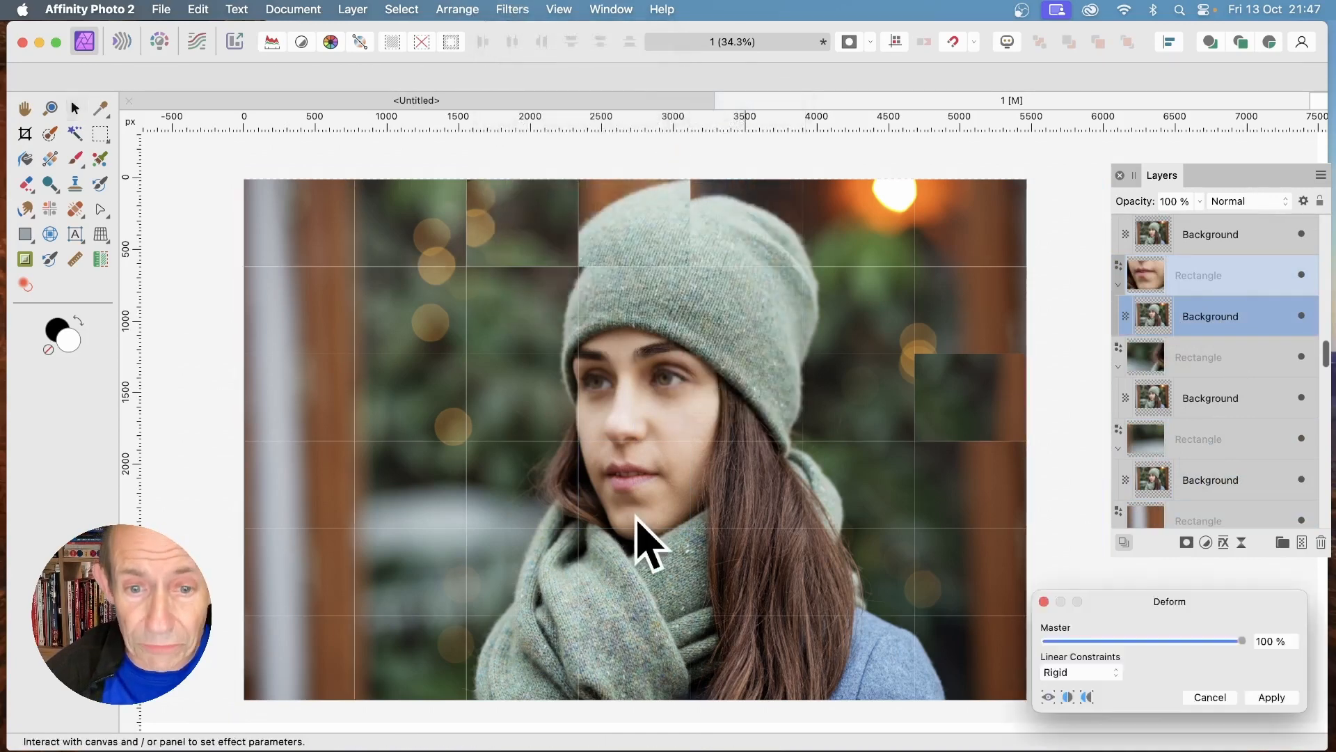
{"action": "left_click", "coordinate": [604, 467]}
{"action": "left_click", "coordinate": [639, 465]}
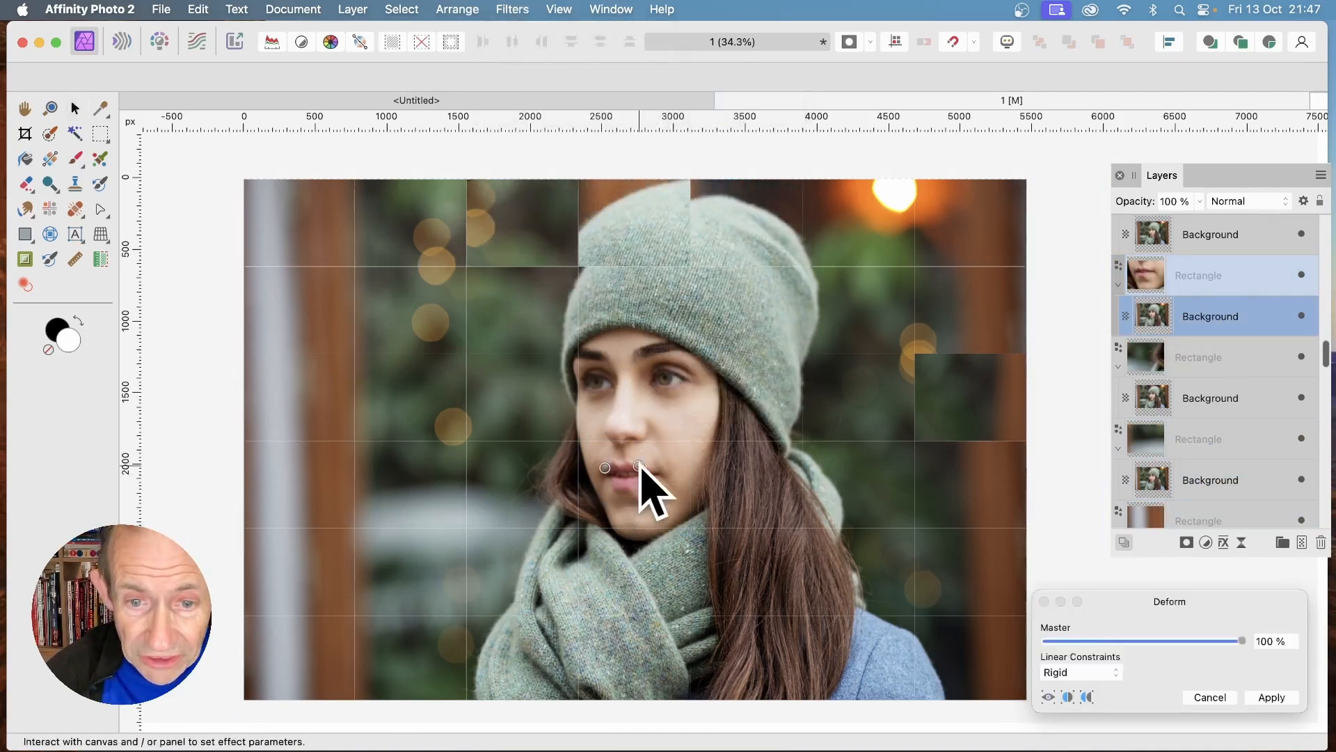
{"action": "left_click", "coordinate": [646, 490]}
{"action": "left_click", "coordinate": [609, 502]}
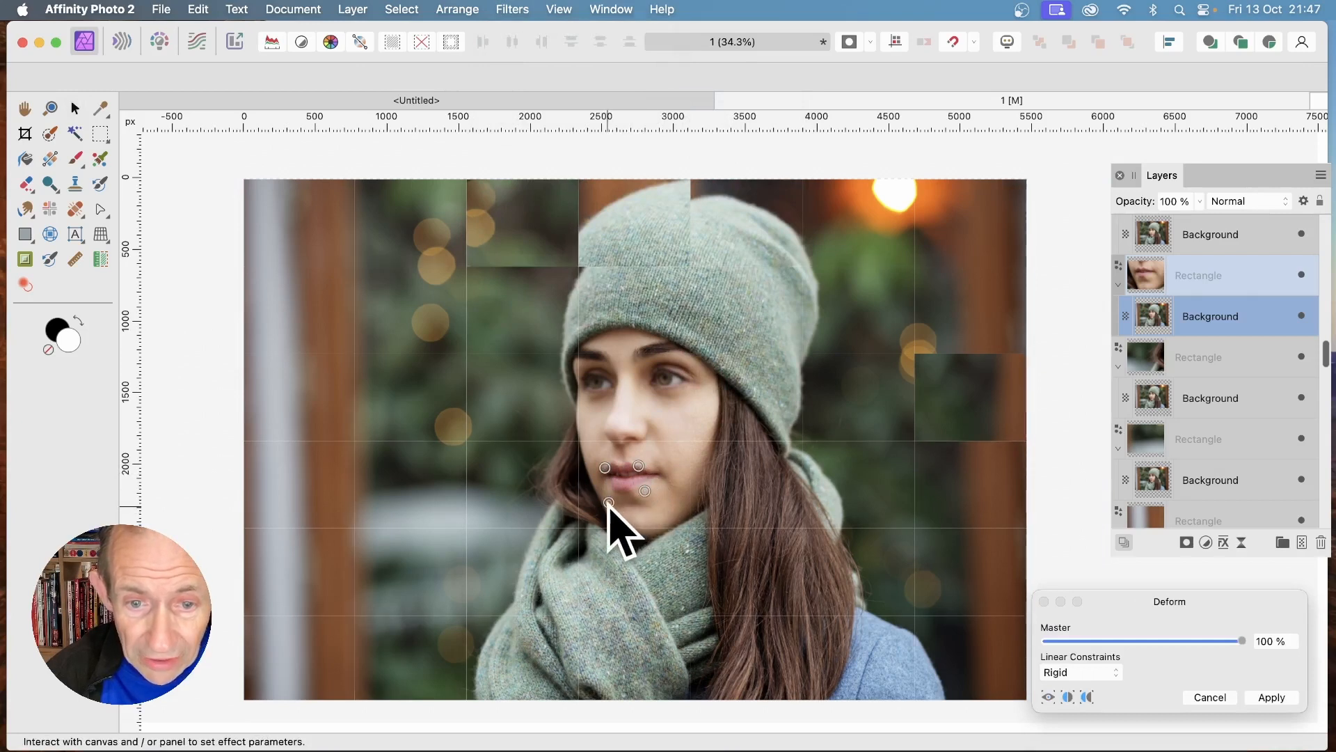
{"action": "left_click_drag", "start_coordinate": [609, 503], "coordinate": [599, 462]}
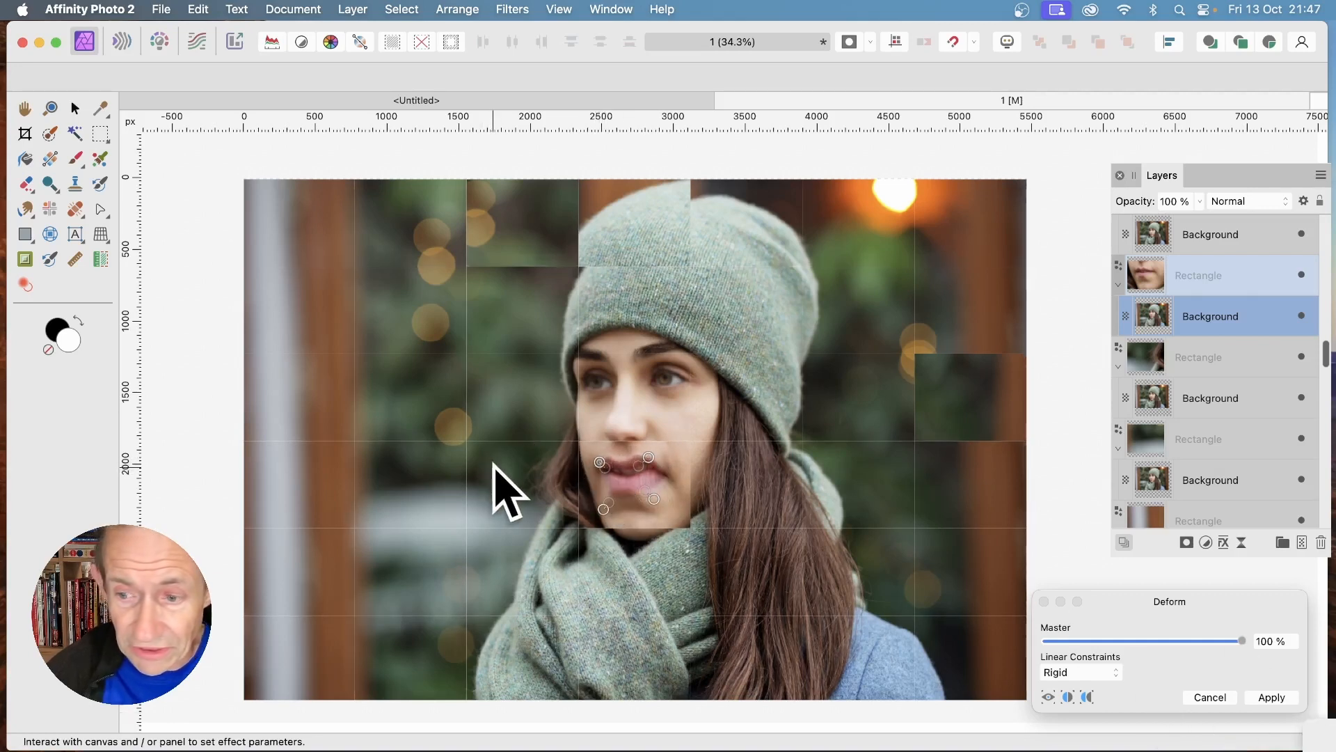
{"action": "left_click", "coordinate": [1210, 697]}
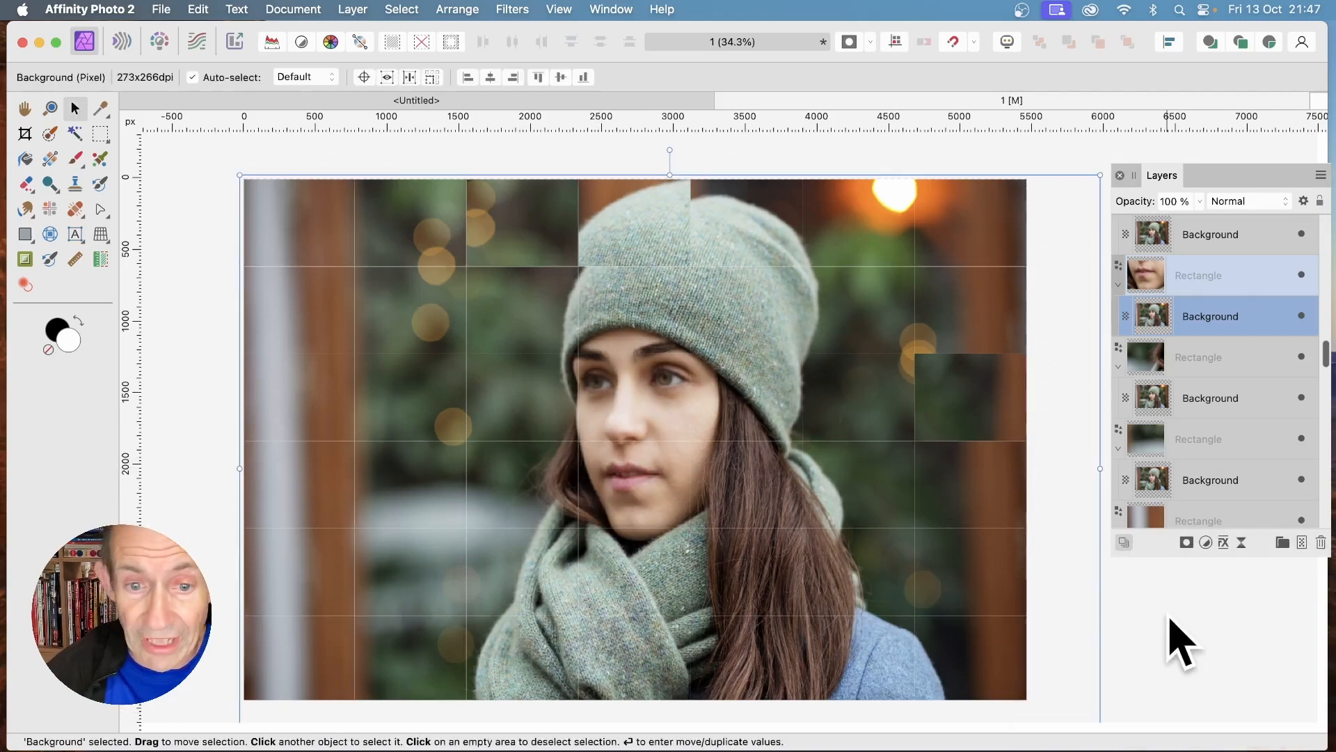
Step: Try a Halftone filter with cell size 50 and contrast 85 on the mouth tile's photo, and undo it
{"action": "left_click", "coordinate": [510, 9]}
{"action": "mouse_move", "coordinate": [524, 162]}
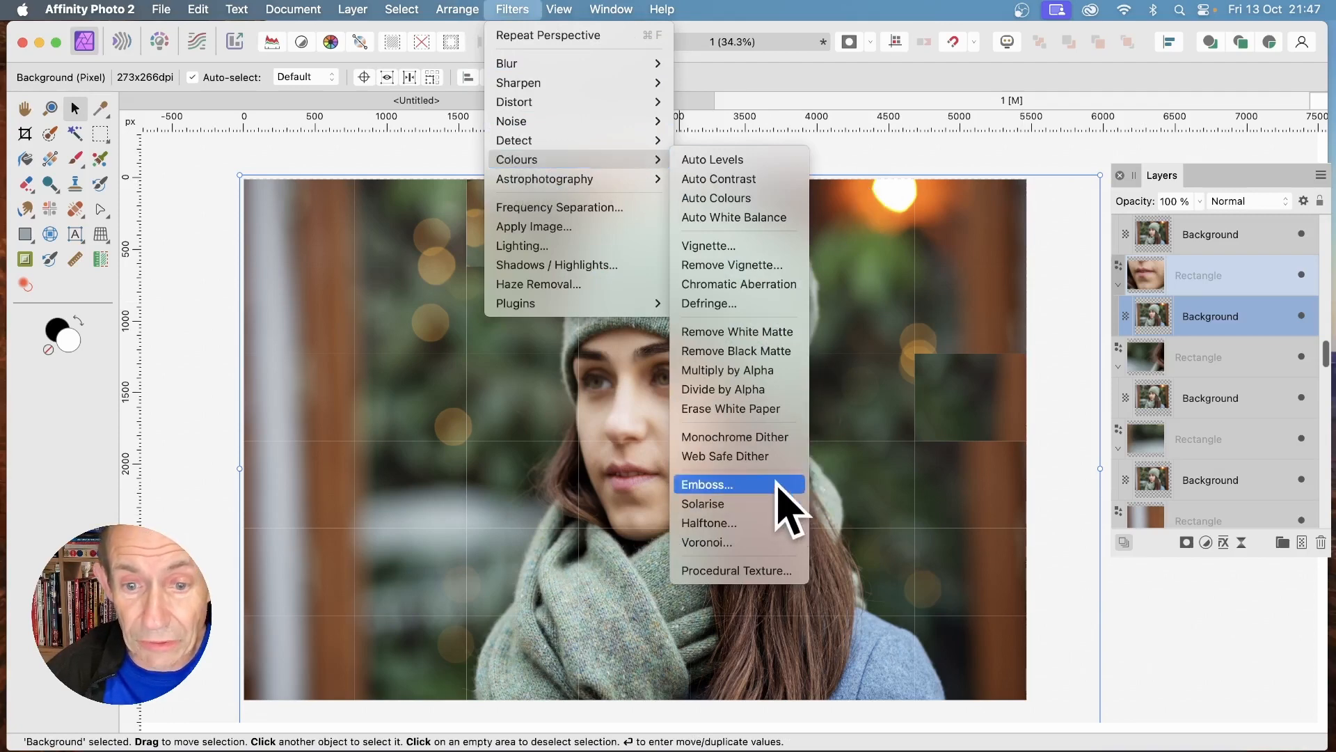
{"action": "left_click", "coordinate": [759, 522]}
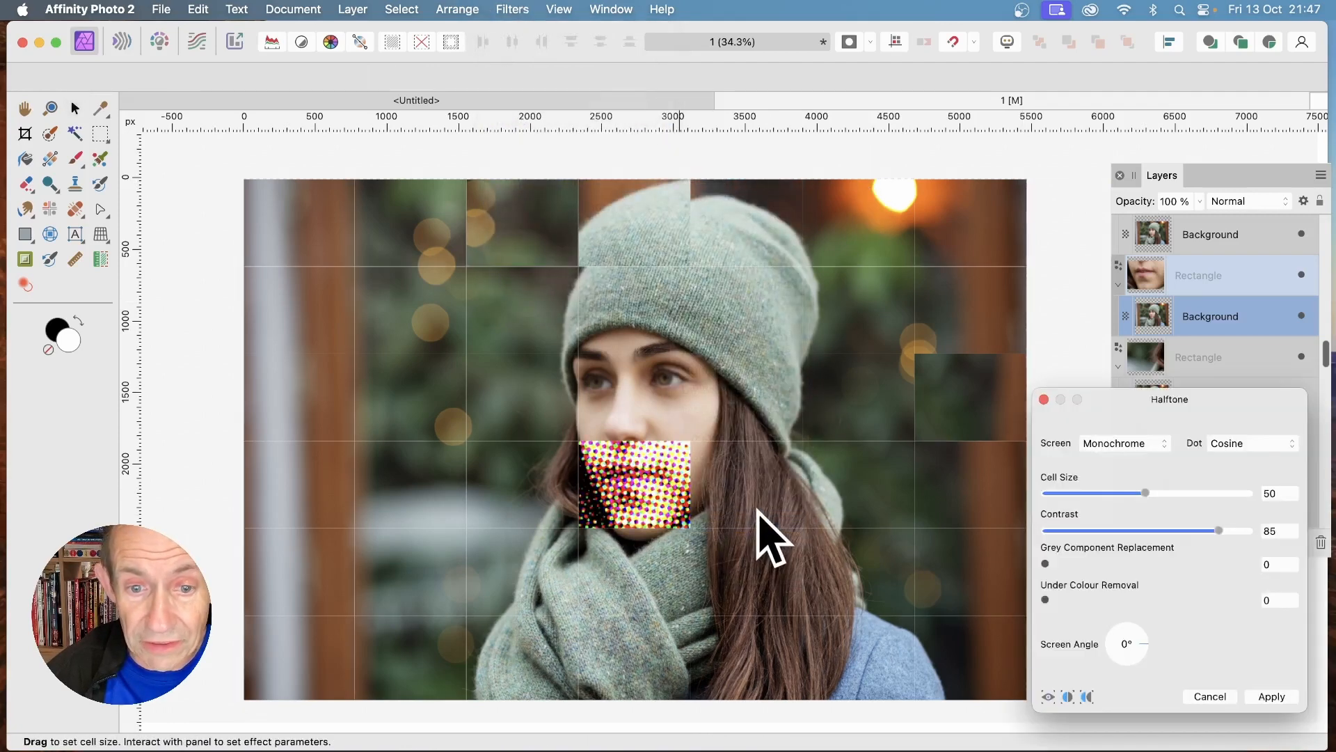
{"action": "left_click", "coordinate": [1272, 696]}
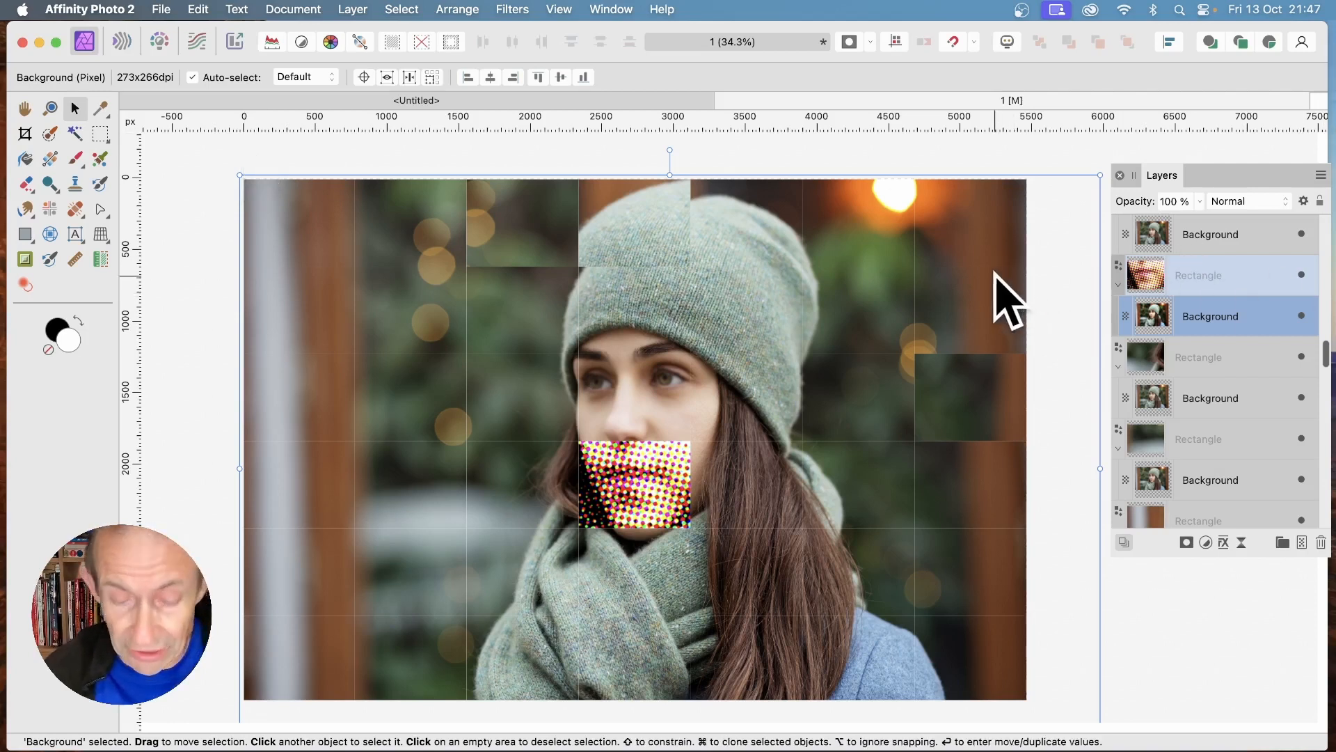
{"action": "key", "text": "super+z"}
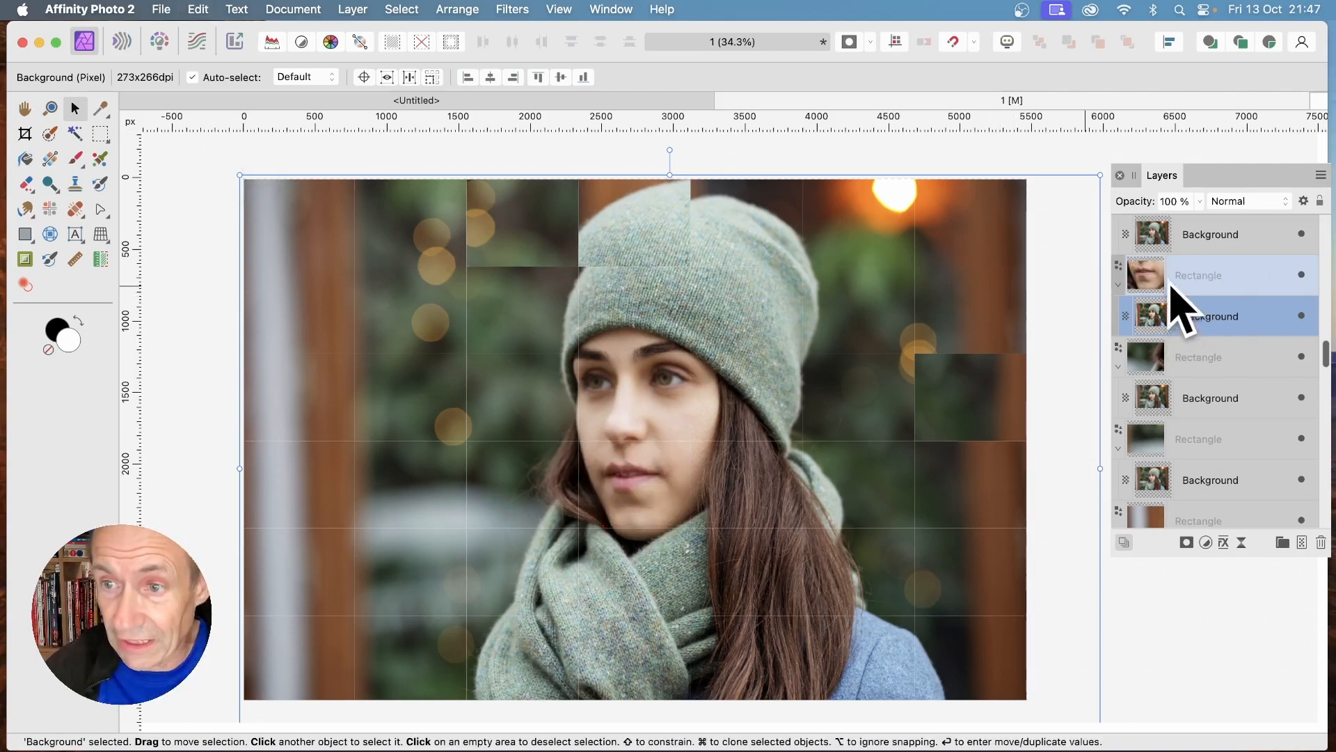
Step: Try moving the whole mouth rectangle slightly up and left, and undo the move
{"action": "left_click", "coordinate": [1160, 279]}
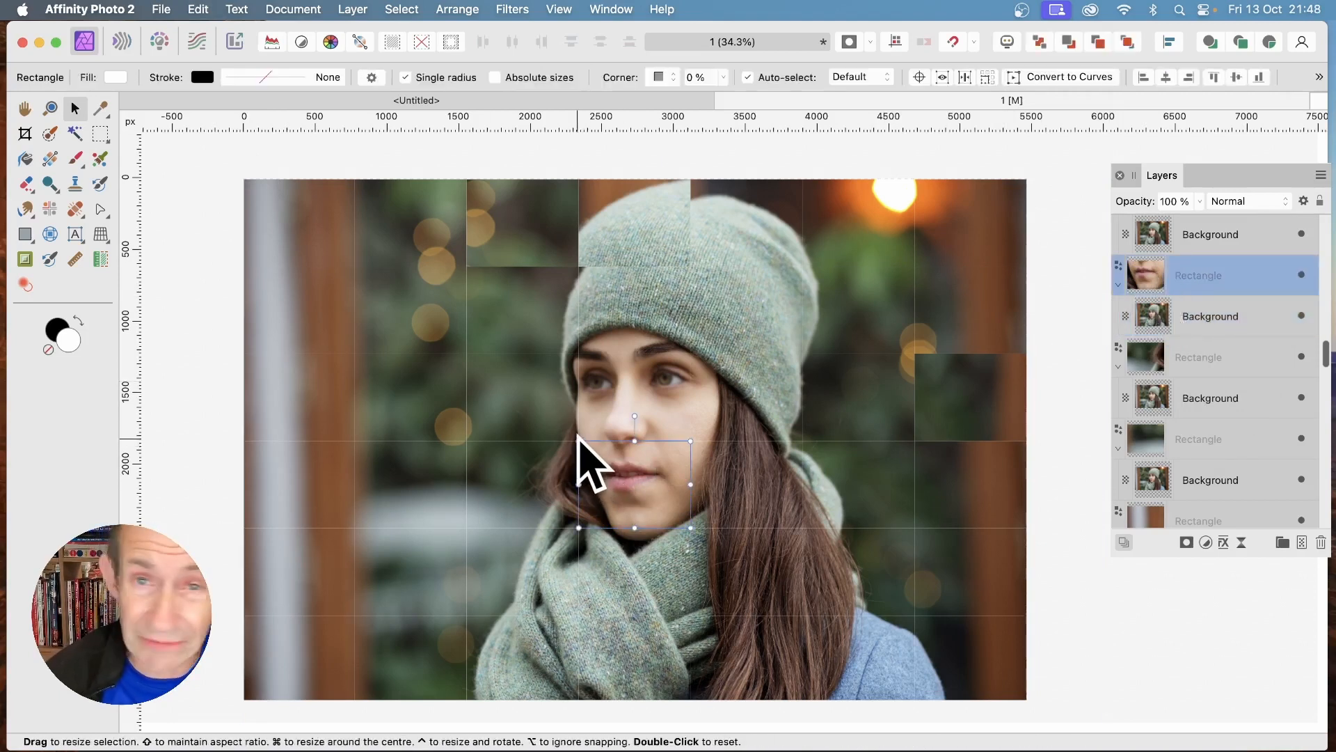
{"action": "left_click_drag", "start_coordinate": [624, 468], "coordinate": [609, 453]}
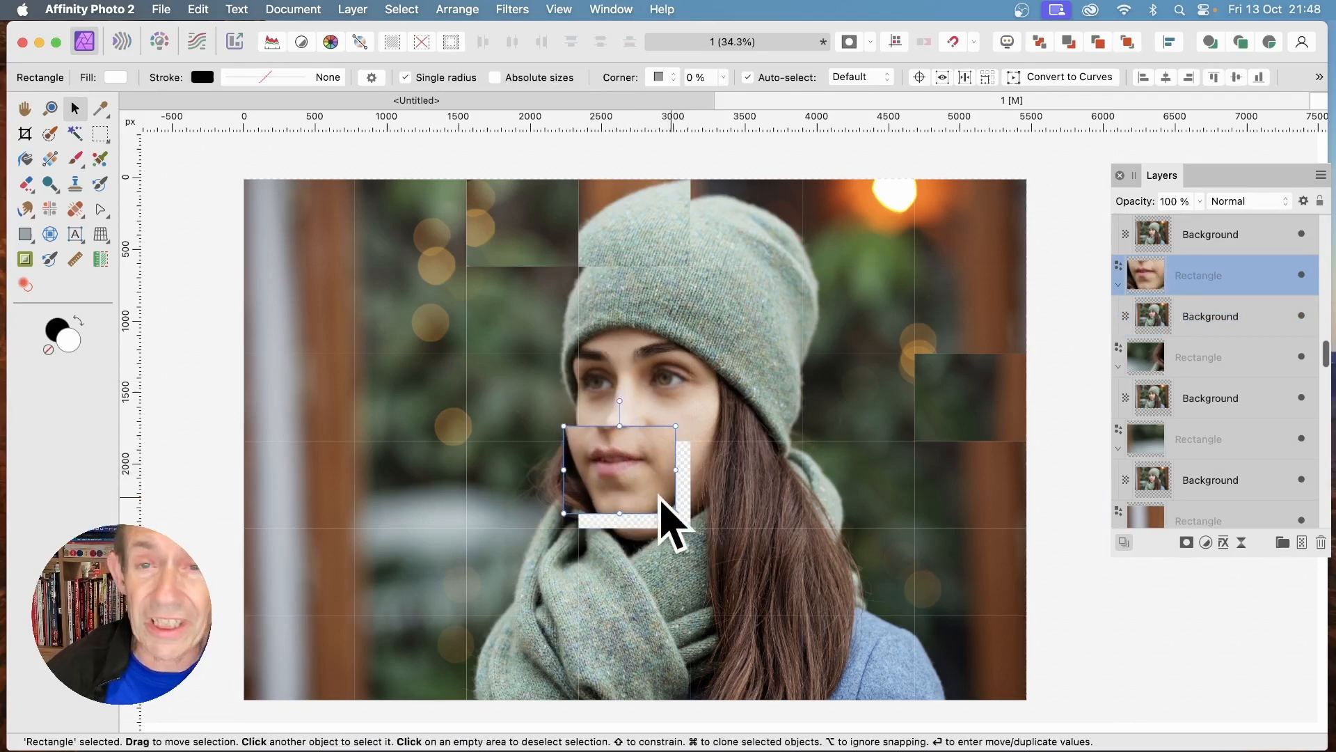
{"action": "key", "text": "super+z"}
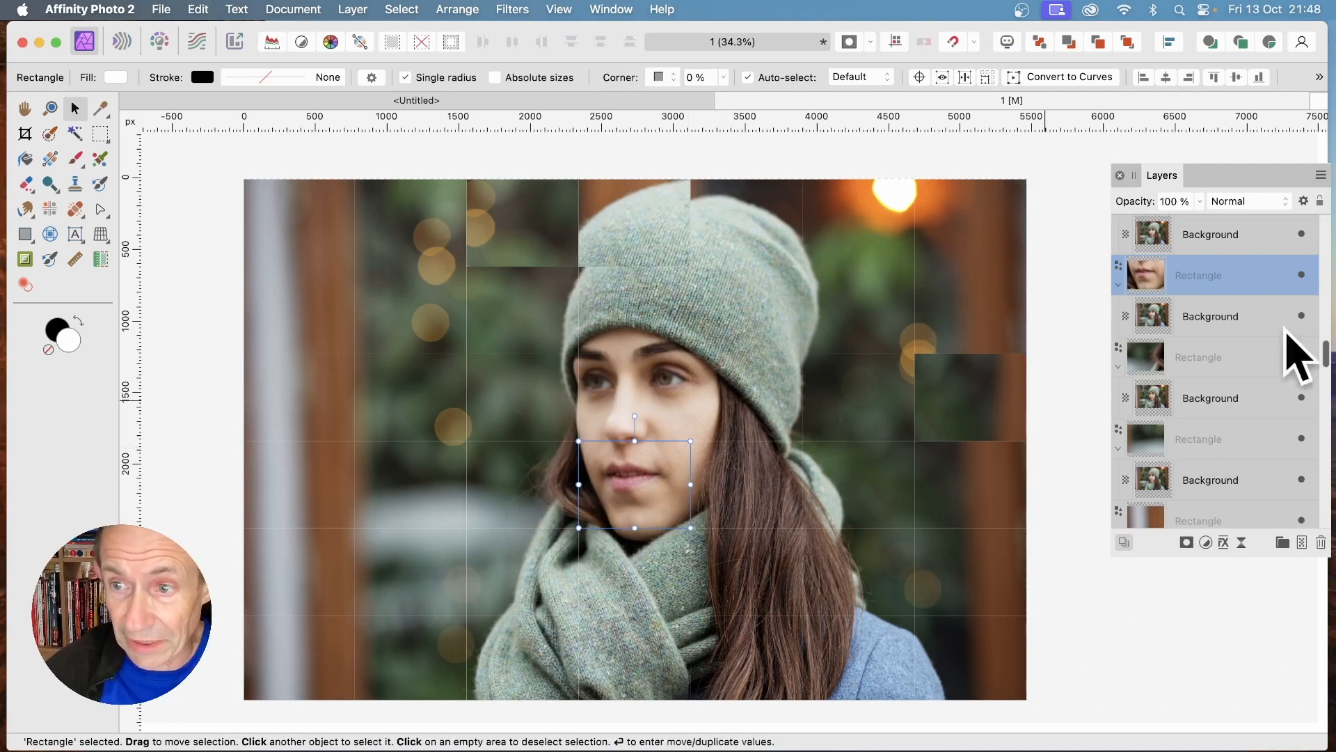
Step: Shift the photo slightly right and down inside the tile covering the mouth and deselect it
{"action": "left_click", "coordinate": [1171, 324]}
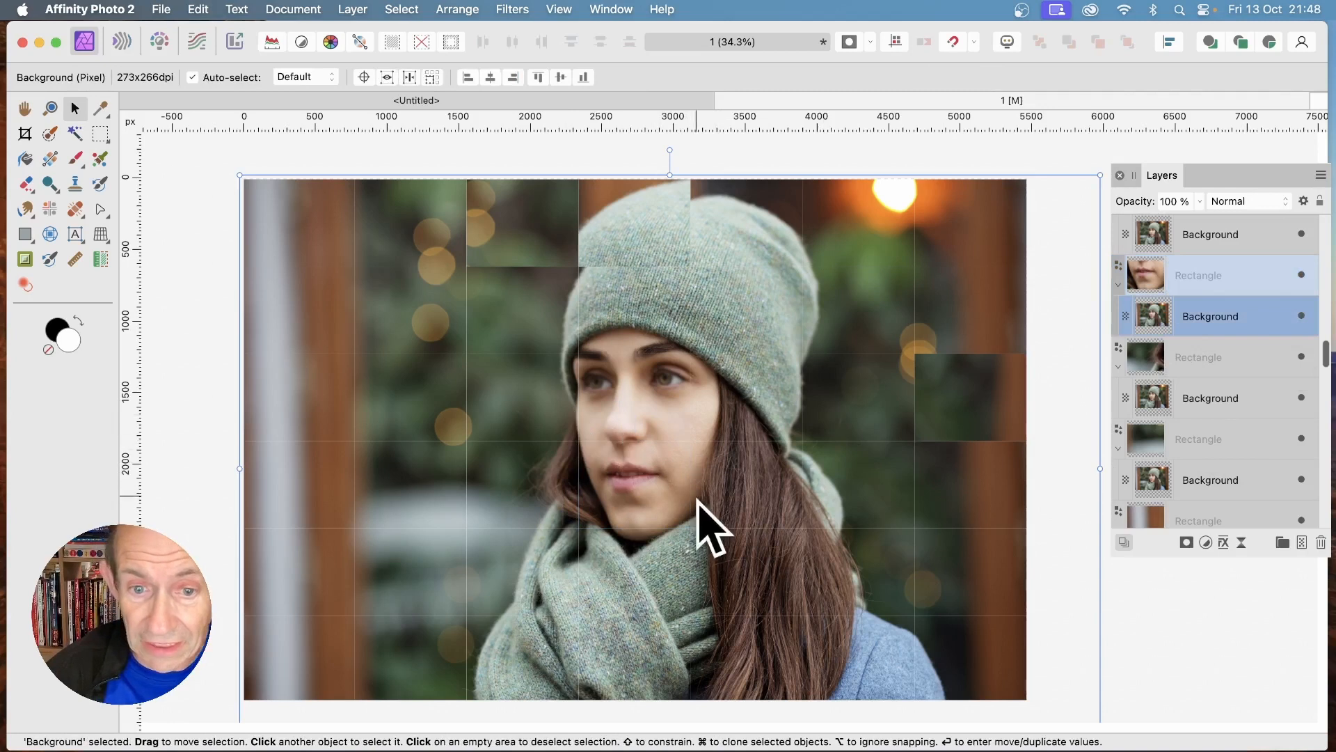
{"action": "left_click_drag", "start_coordinate": [662, 492], "coordinate": [691, 492]}
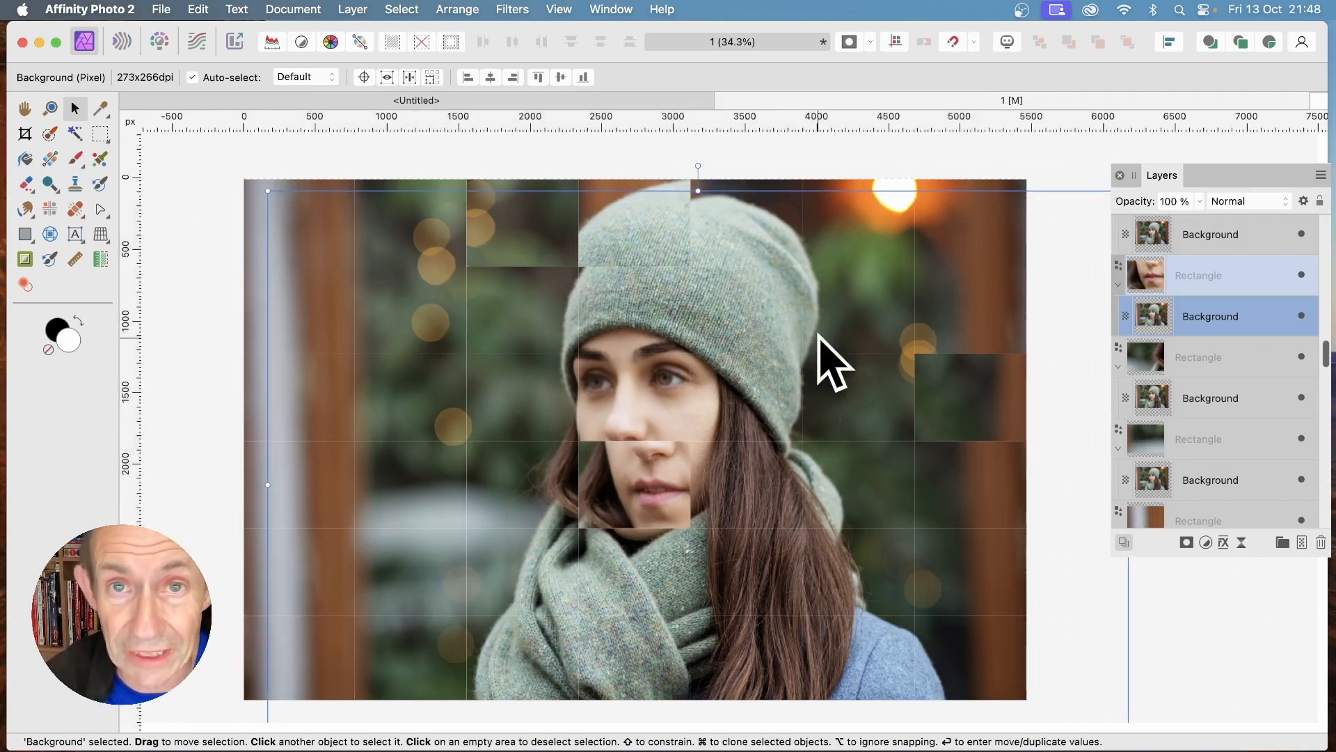
{"action": "left_click", "coordinate": [979, 170]}
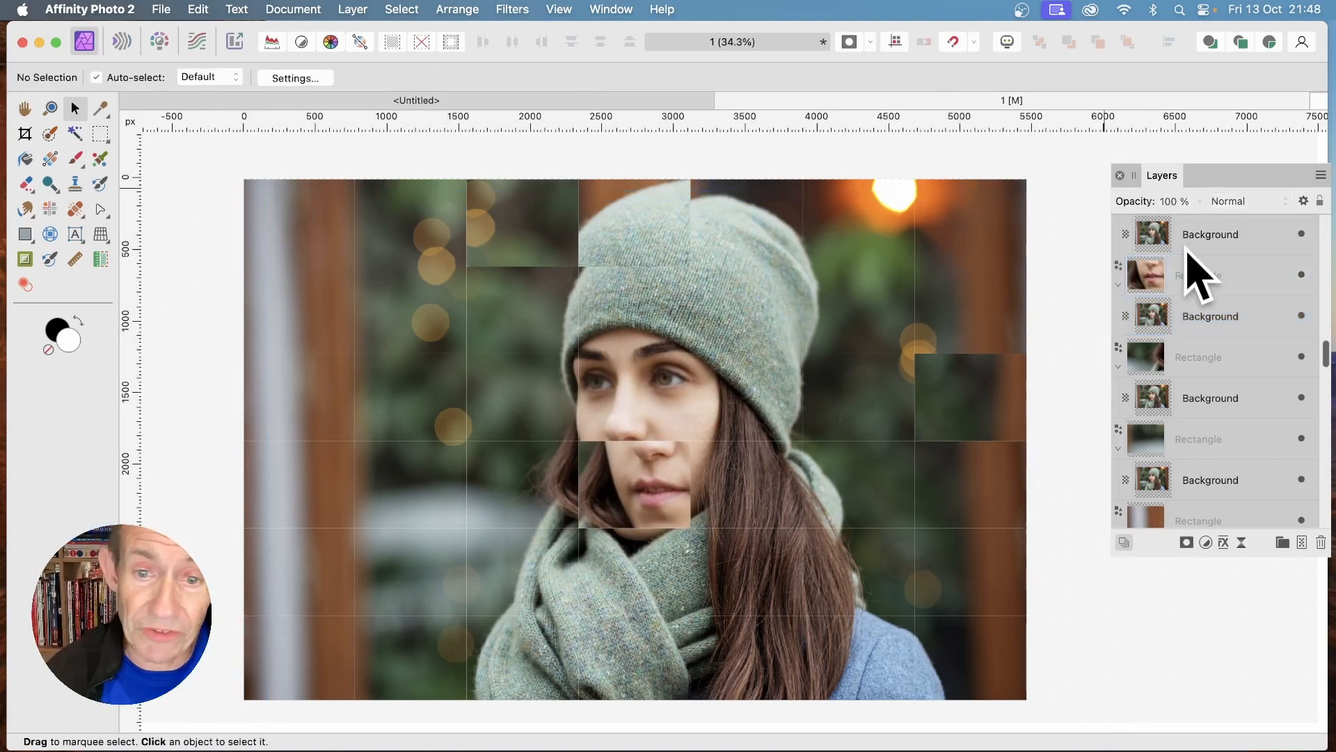
Step: Add an HSL adjustment with a 150.7° hue shift to the photo inside the scarf tile directly below the mouth tile
{"action": "scroll", "coordinate": [1177, 358], "scroll_direction": "up", "scroll_amount": 8}
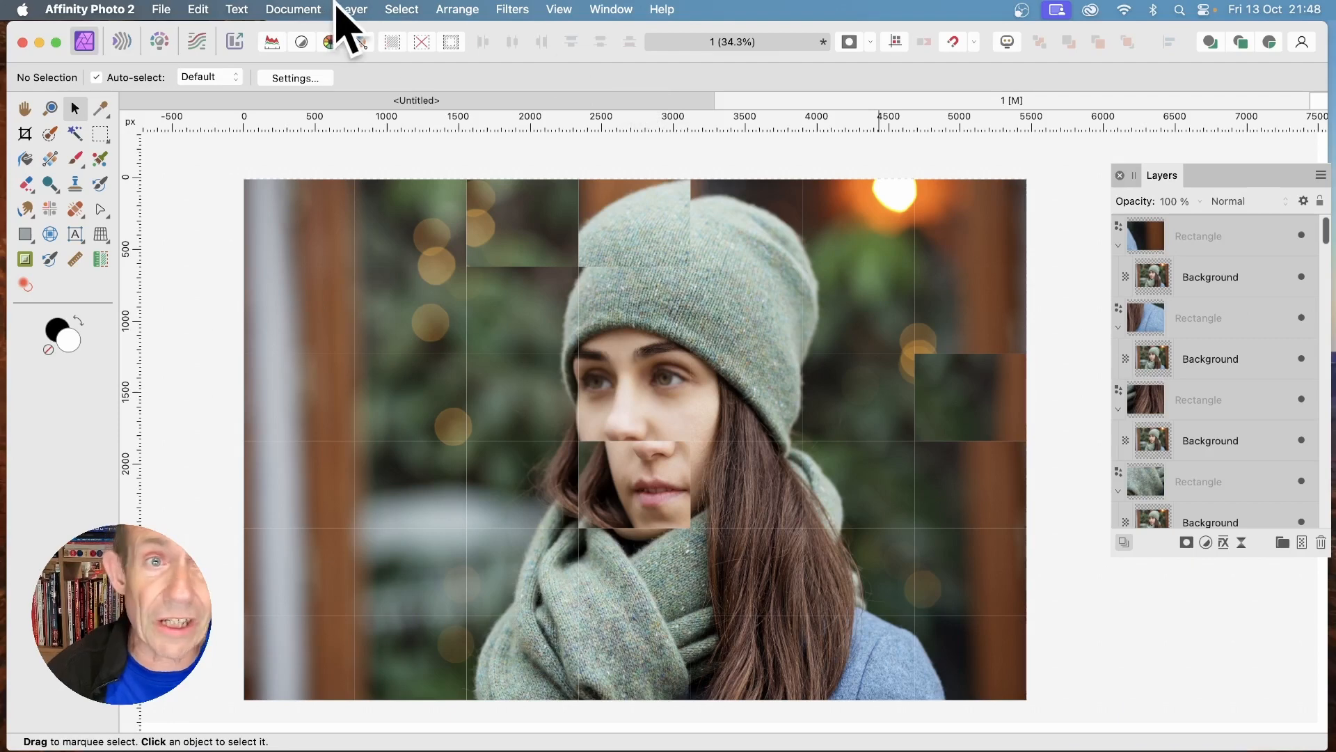
{"action": "left_click", "coordinate": [353, 9]}
{"action": "mouse_move", "coordinate": [443, 735]}
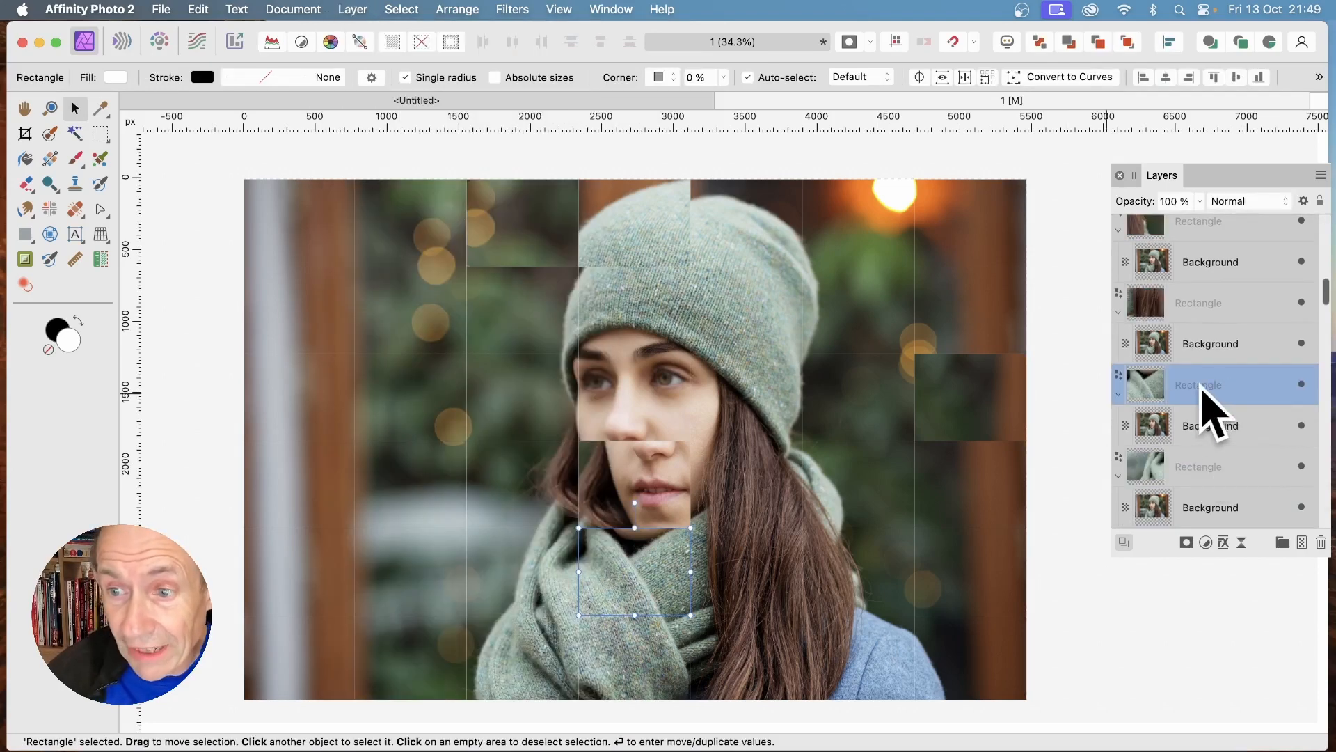
{"action": "left_click", "coordinate": [1230, 434]}
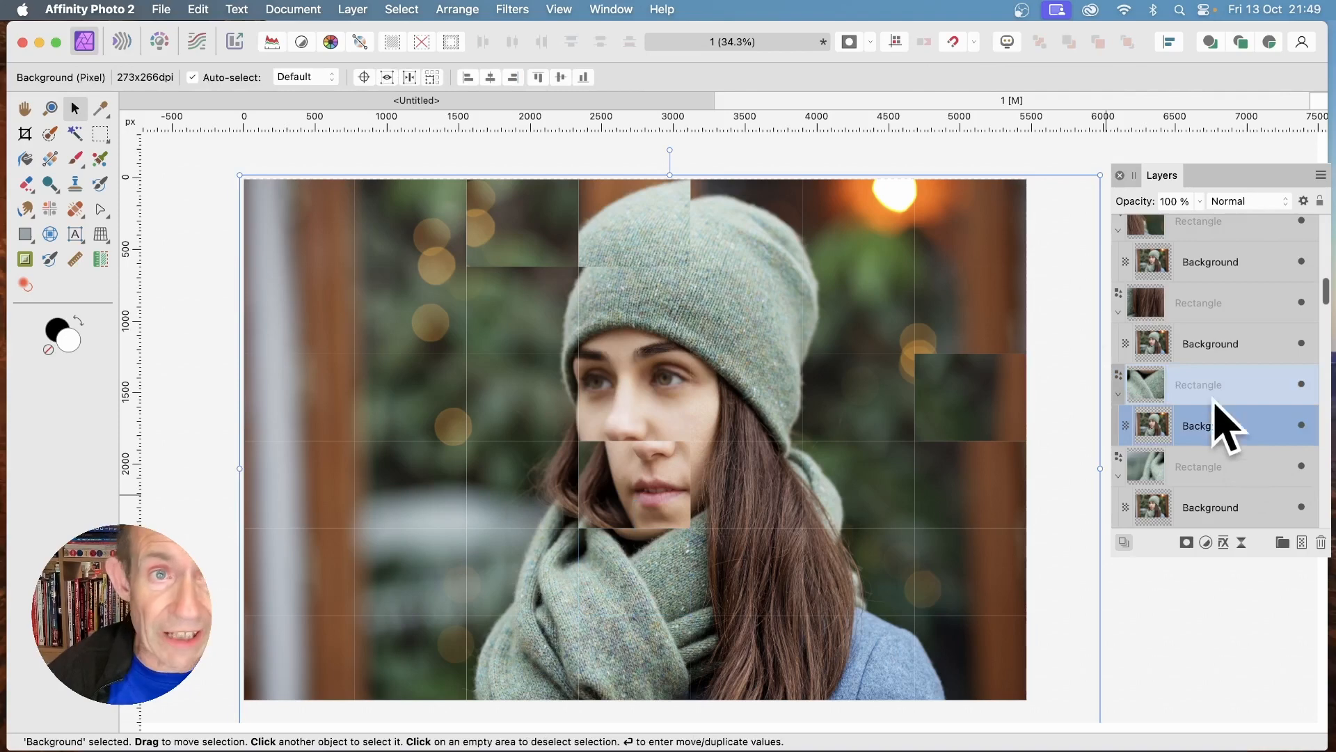
{"action": "left_click", "coordinate": [361, 8]}
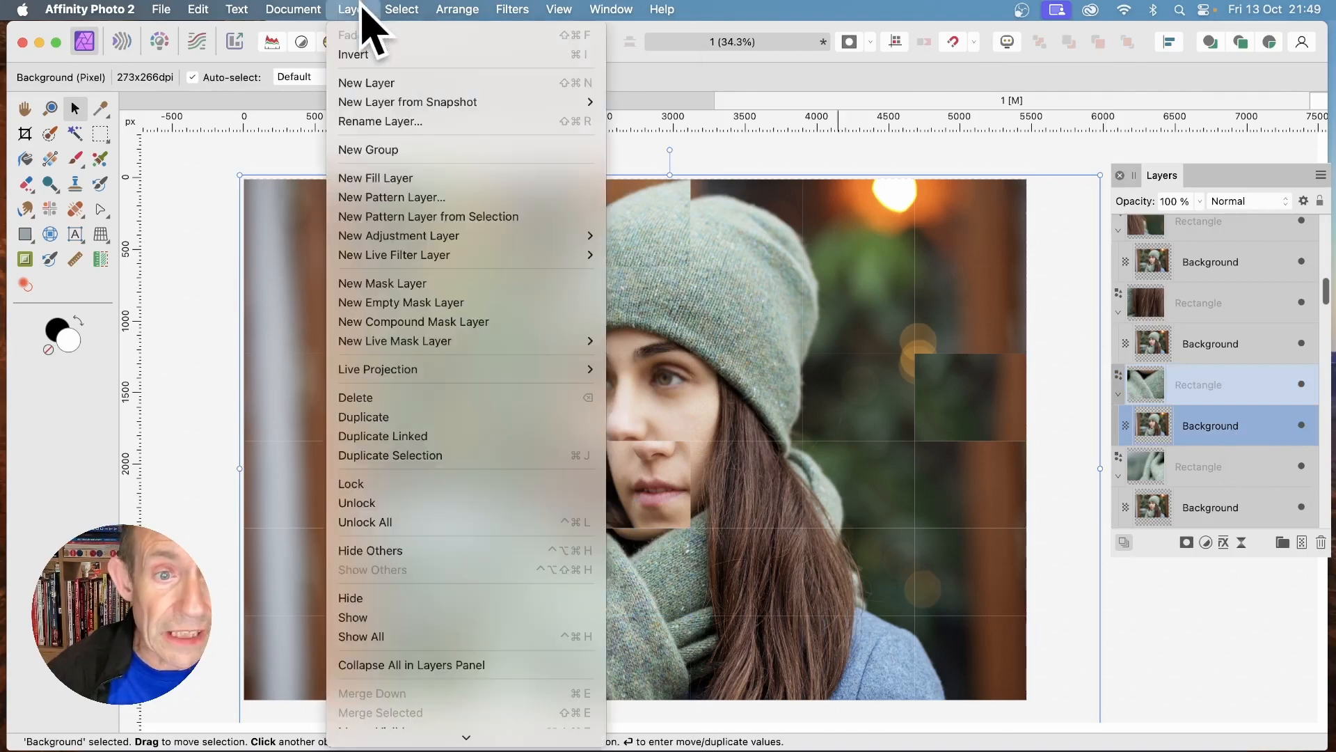
{"action": "mouse_move", "coordinate": [401, 236]}
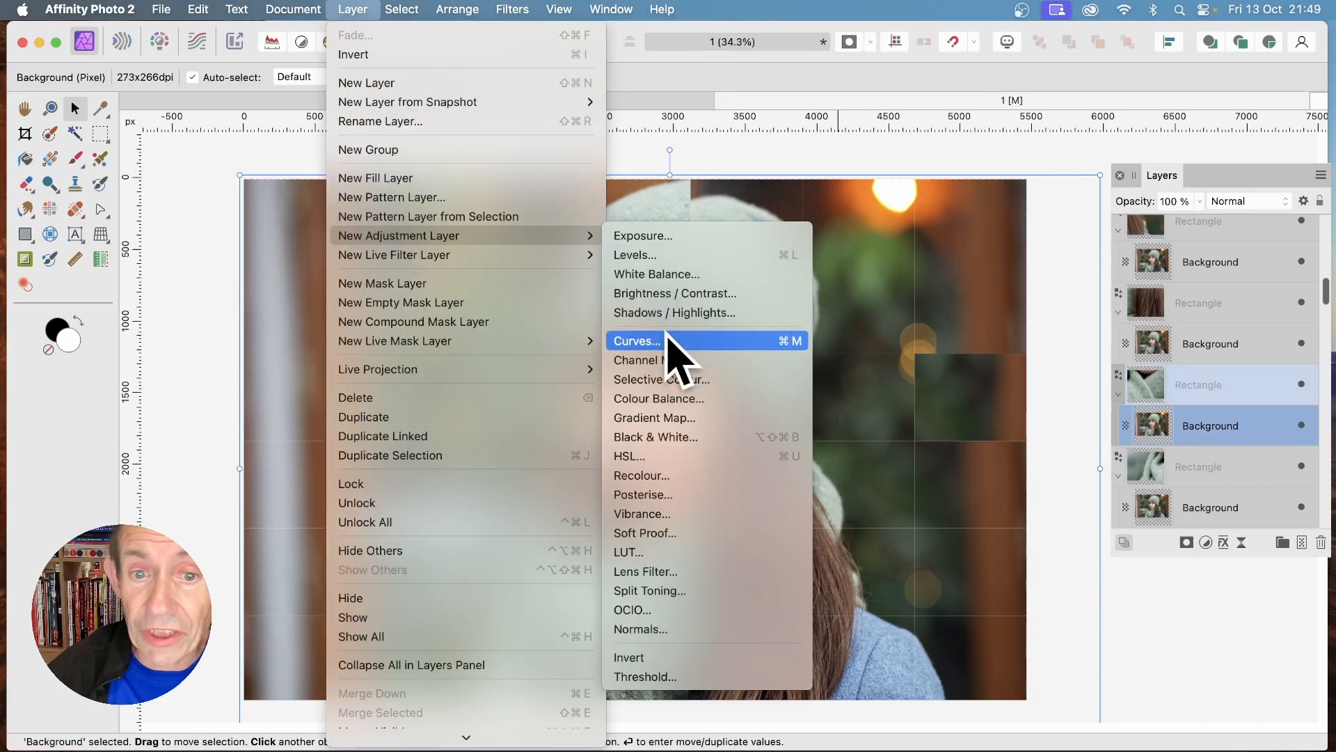
{"action": "left_click", "coordinate": [658, 458]}
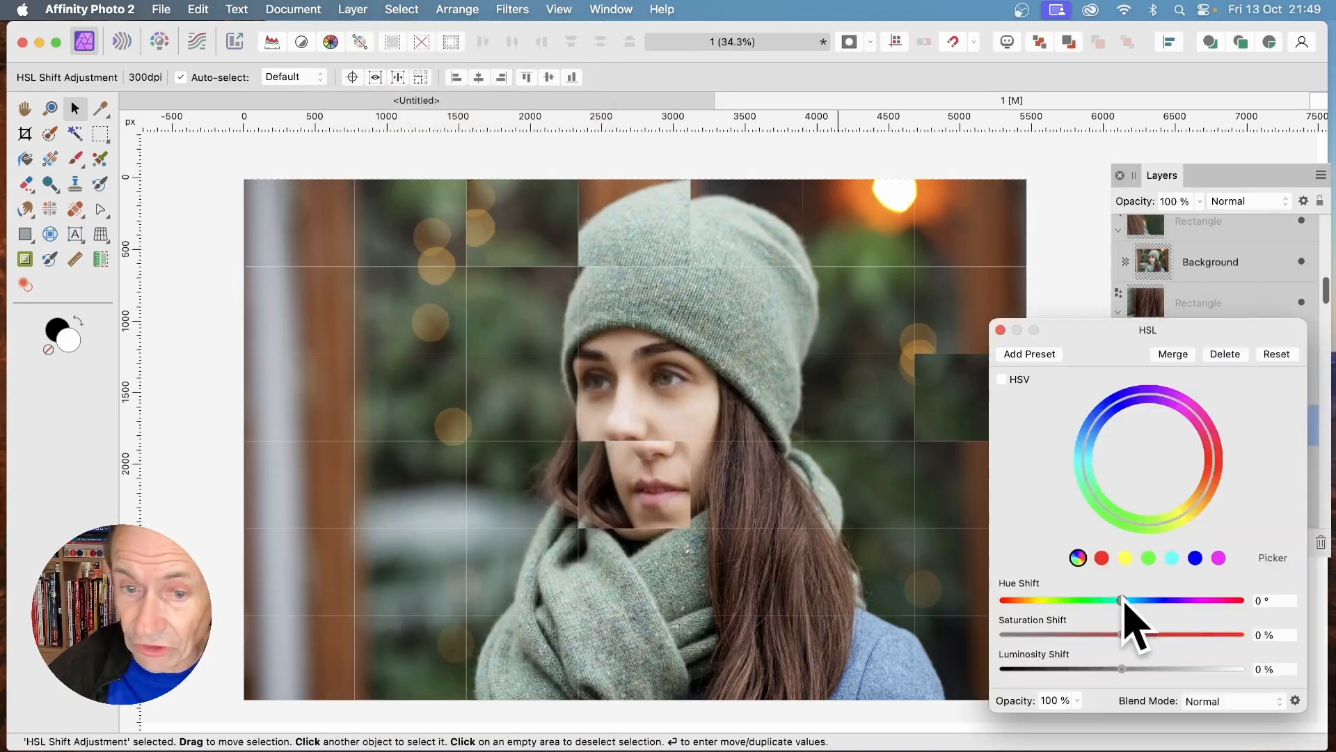
{"action": "left_click_drag", "start_coordinate": [1123, 602], "coordinate": [1221, 601]}
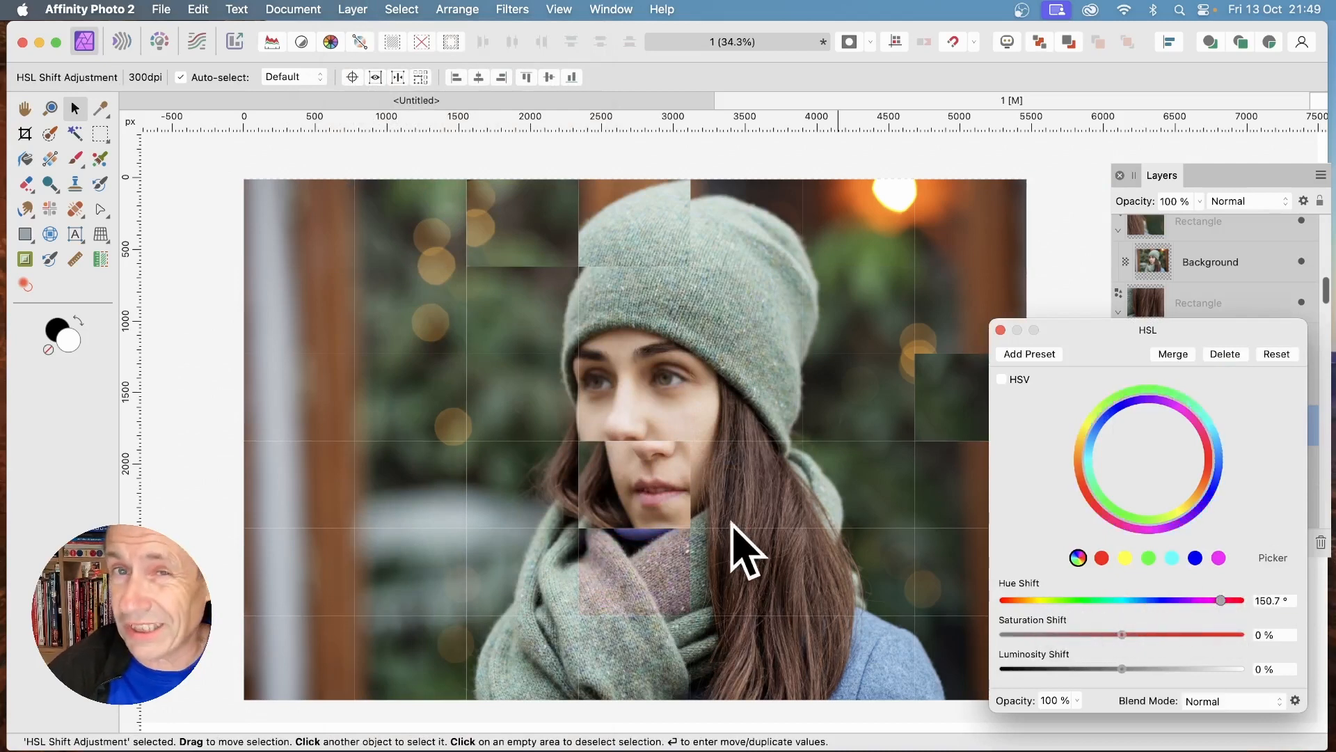
Step: Close the HSL settings and enlarge the photo inside the scarf tile directly left of the recoloured tile to about 216x211 dpi
{"action": "left_click", "coordinate": [1001, 330]}
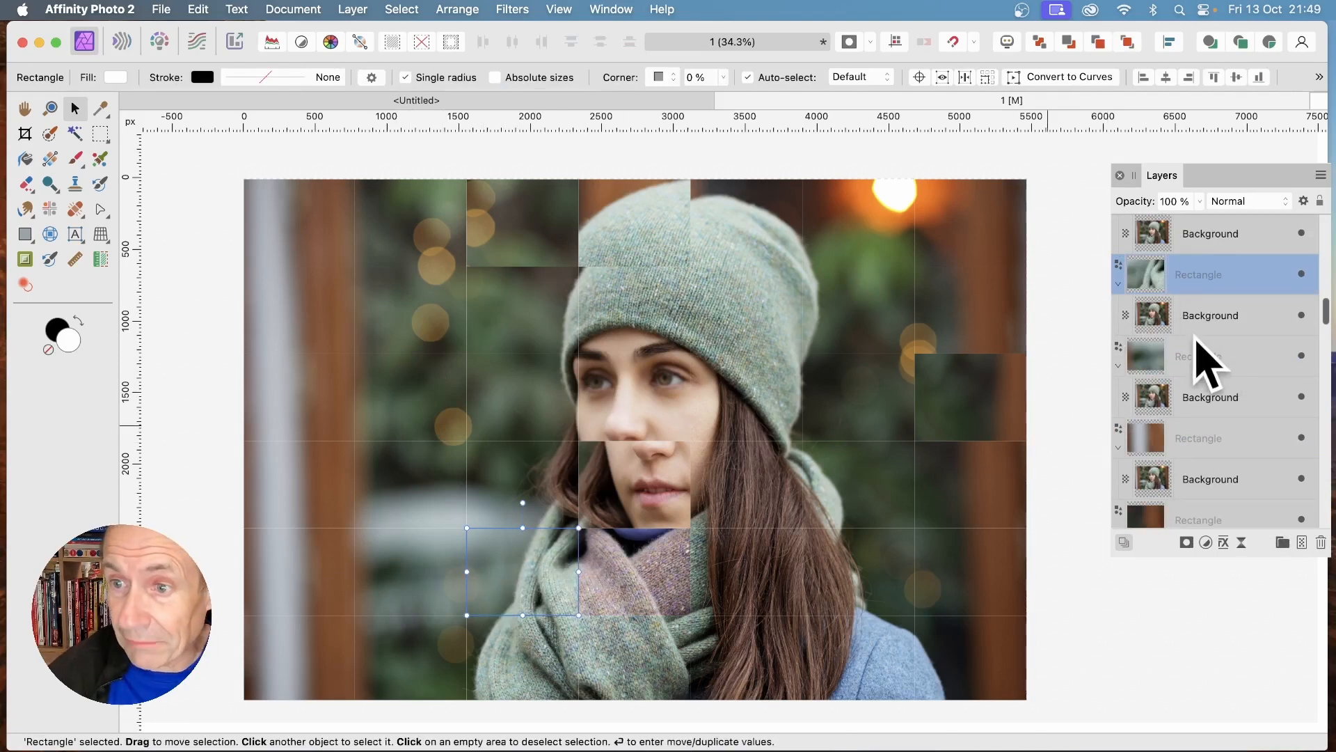
{"action": "left_click", "coordinate": [1223, 319]}
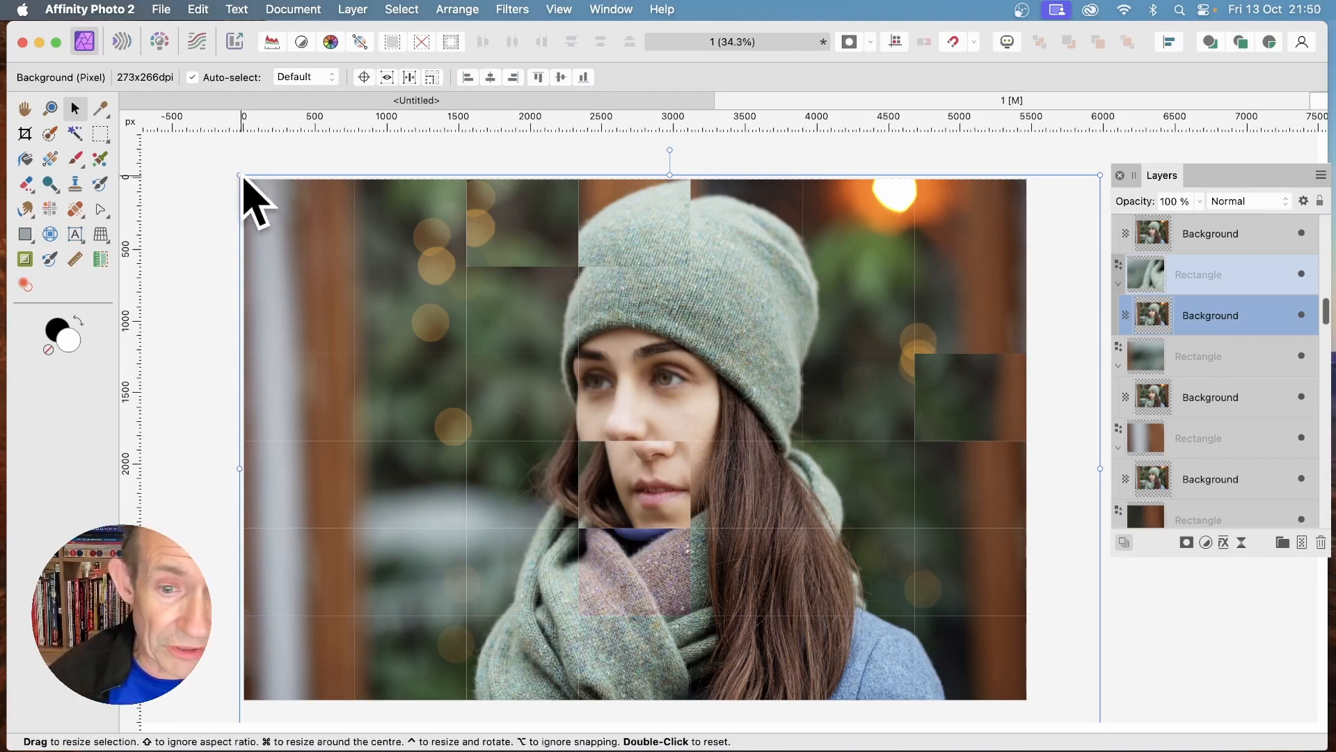
{"action": "left_click_drag", "start_coordinate": [243, 177], "coordinate": [522, 417]}
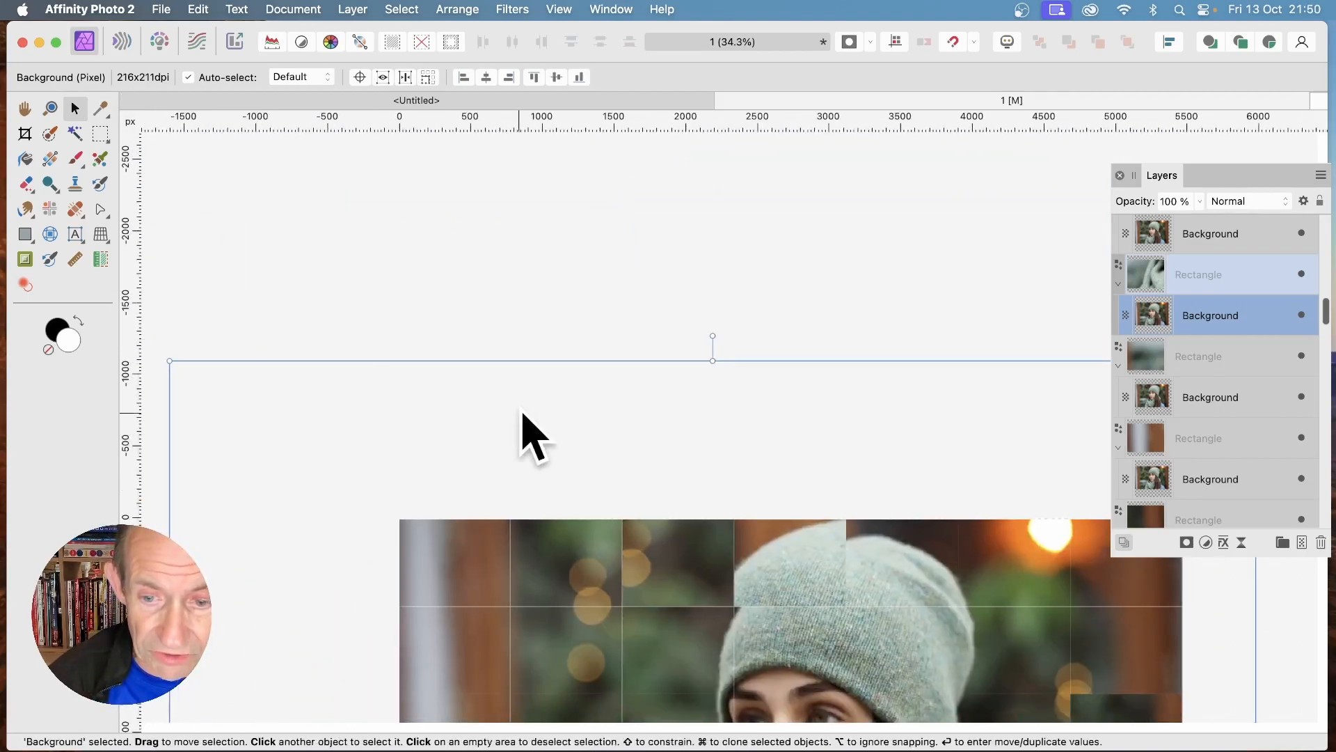
{"action": "scroll", "coordinate": [521, 418], "scroll_direction": "down", "scroll_amount": 10}
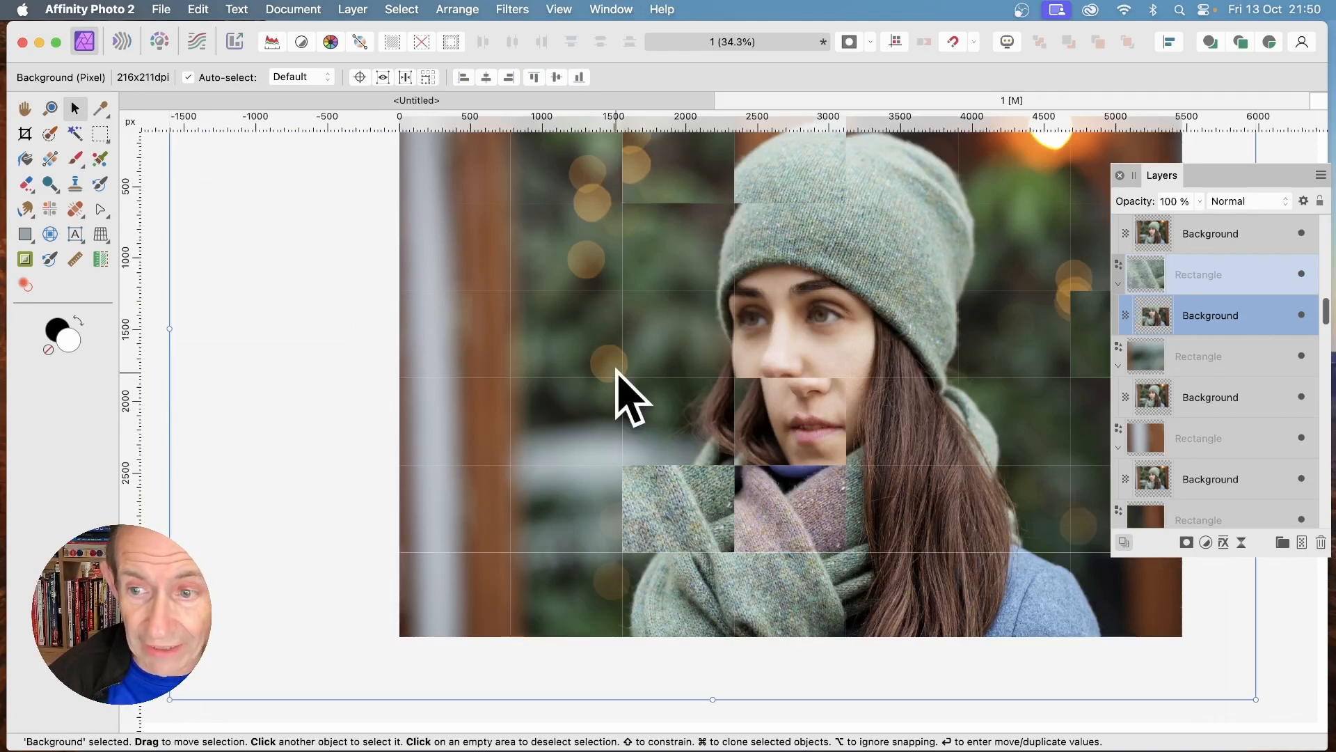
Step: Shrink the photo inside the tile left of the mouth to about 412x402 dpi, move it up and left so the scarf fills the tile, and deselect it
{"action": "left_click", "coordinate": [679, 407]}
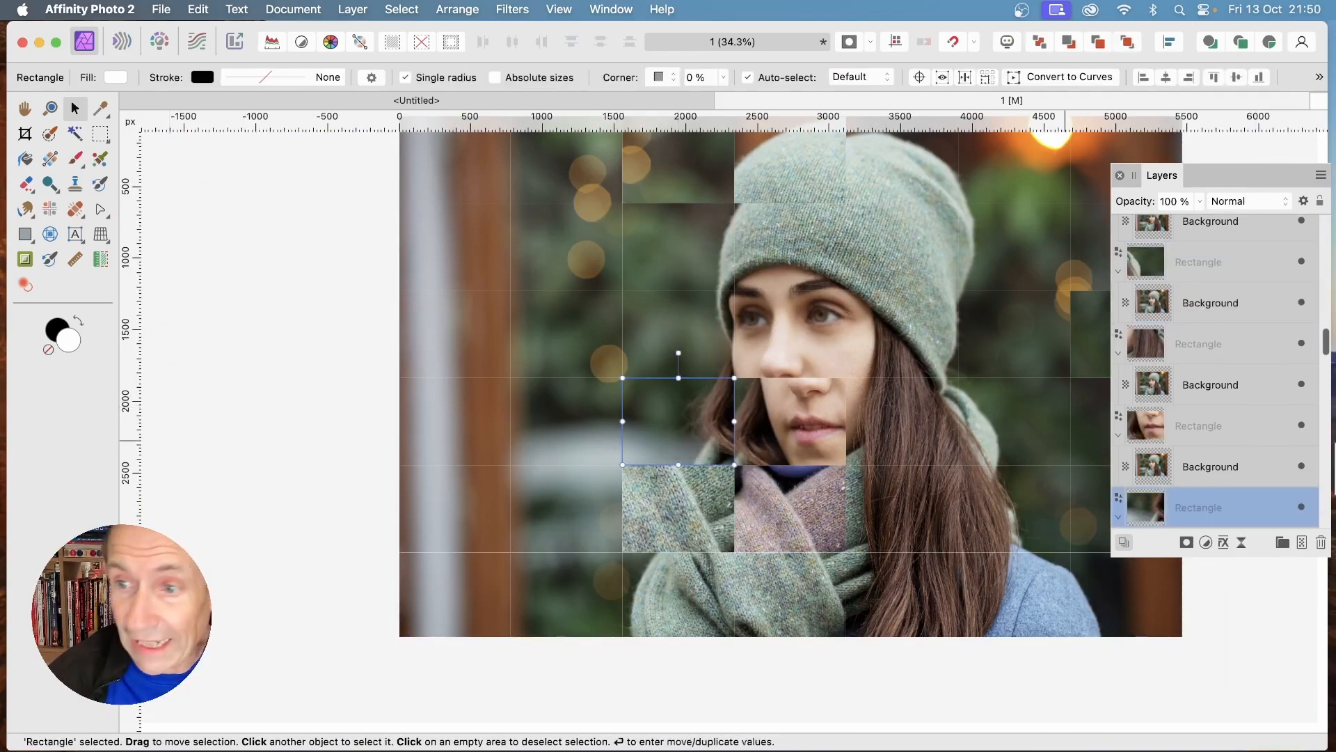
{"action": "scroll", "coordinate": [1225, 453], "scroll_direction": "down", "scroll_amount": 2}
{"action": "left_click", "coordinate": [1211, 495]}
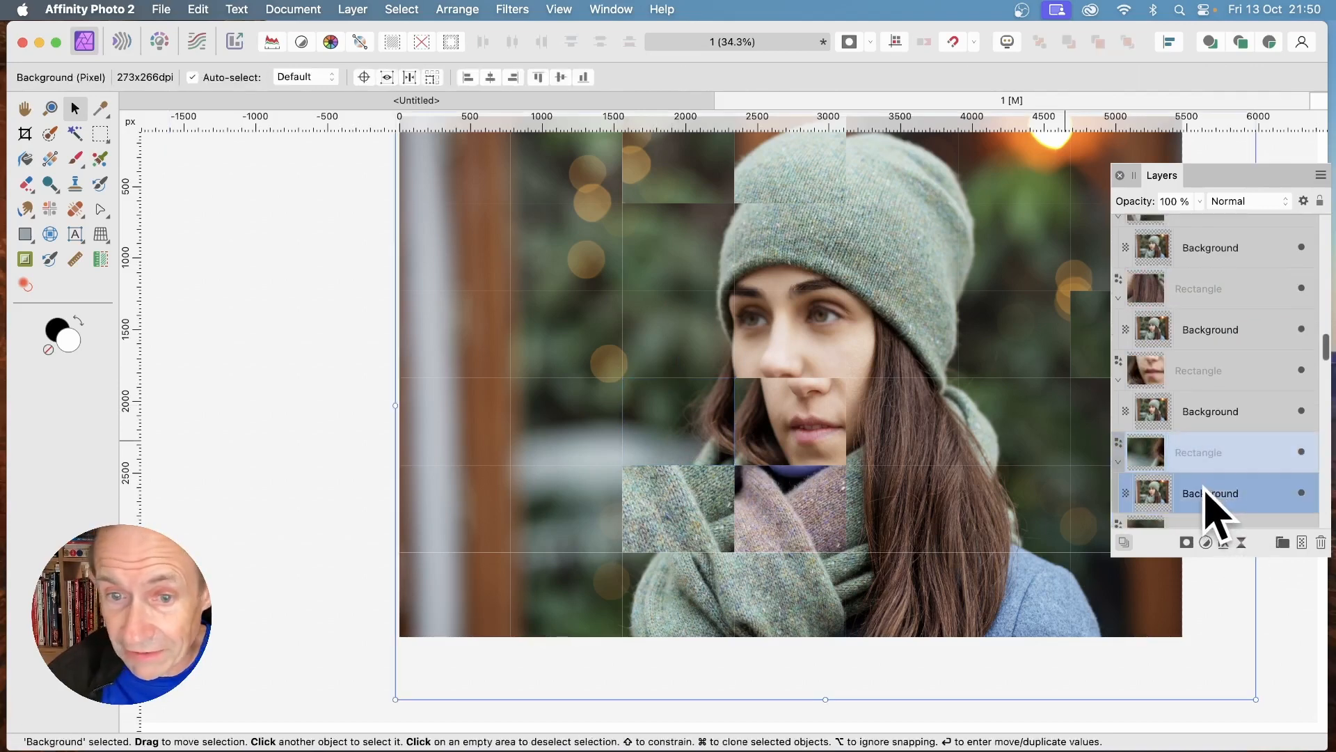
{"action": "scroll", "coordinate": [410, 292], "scroll_direction": "up", "scroll_amount": 2}
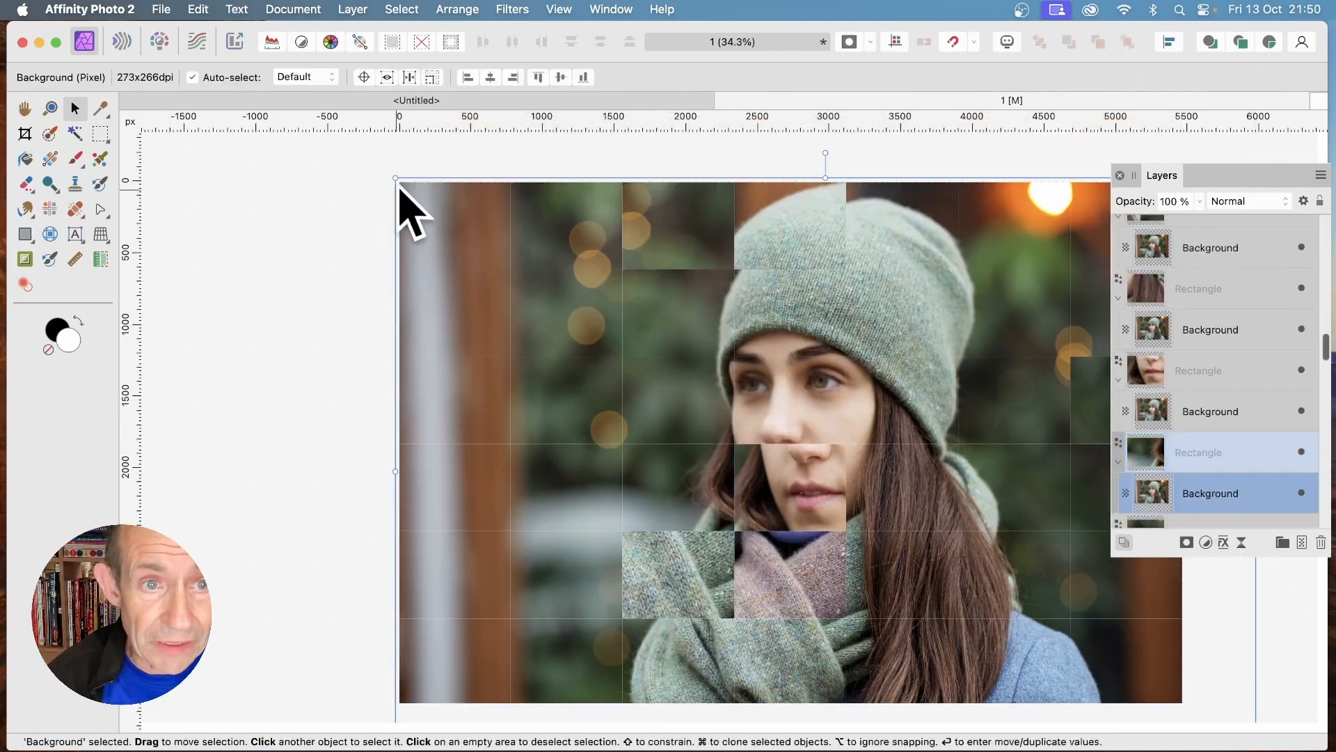
{"action": "left_click_drag", "start_coordinate": [398, 179], "coordinate": [686, 379]}
{"action": "left_click_drag", "start_coordinate": [720, 495], "coordinate": [449, 339]}
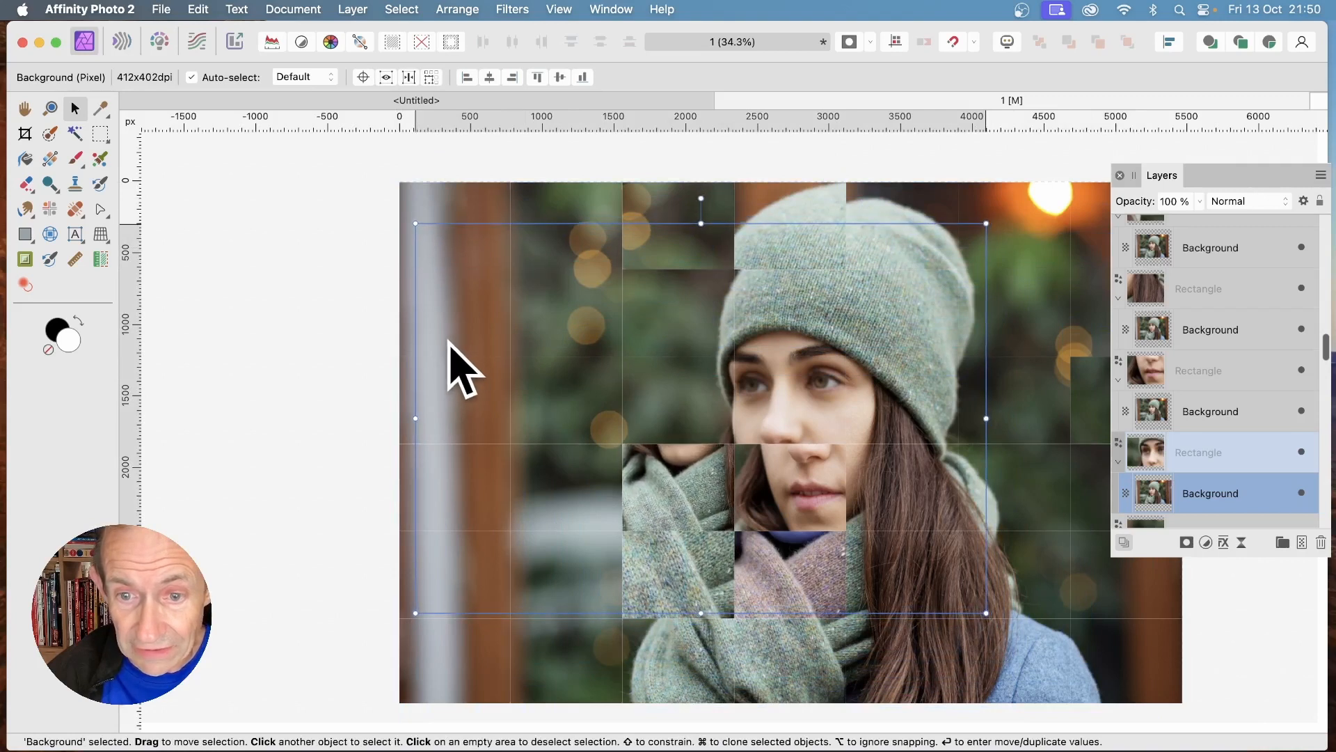
{"action": "left_click", "coordinate": [640, 159]}
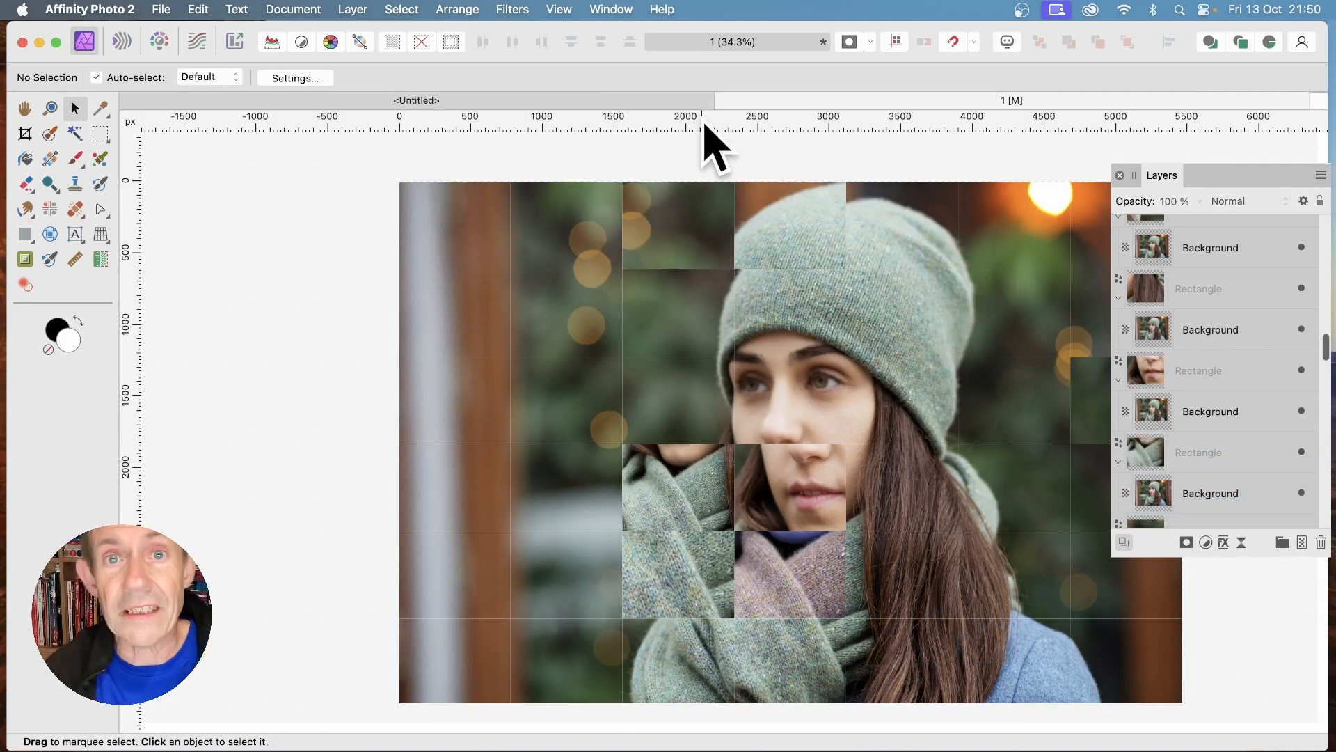